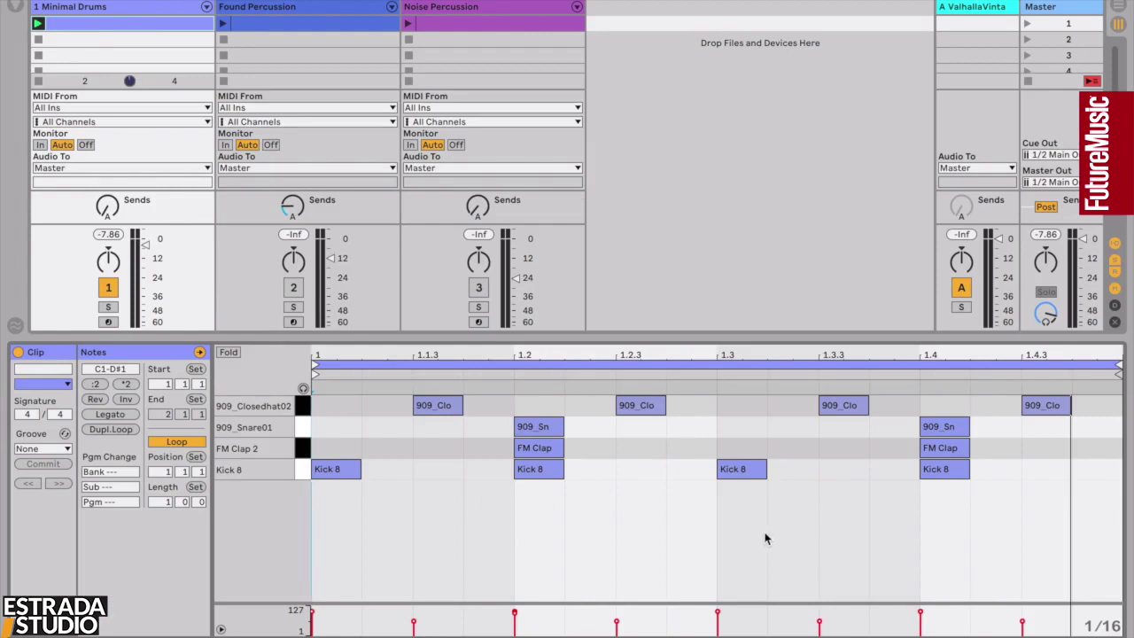
# Step: Examine the Minimal Drums clip's notes and inspect the Kick 8 and FM Clap 2 samples in the drum rack
pyautogui.click(545, 427)
pyautogui.click(935, 429)
pyautogui.click(458, 434)
pyautogui.click(124, 11)
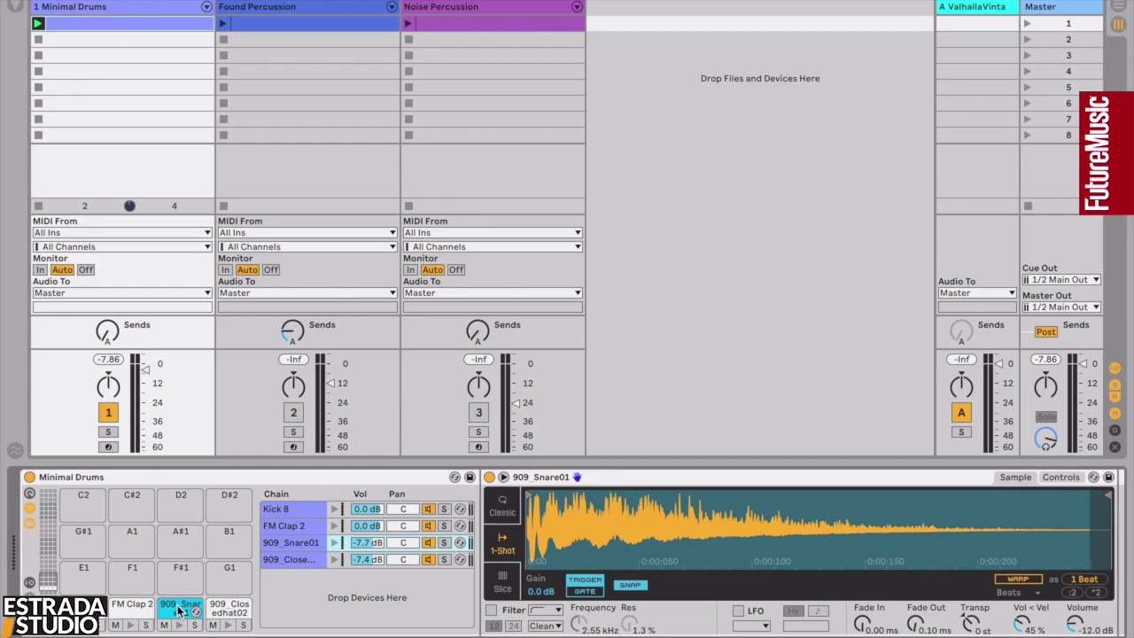
pyautogui.click(85, 609)
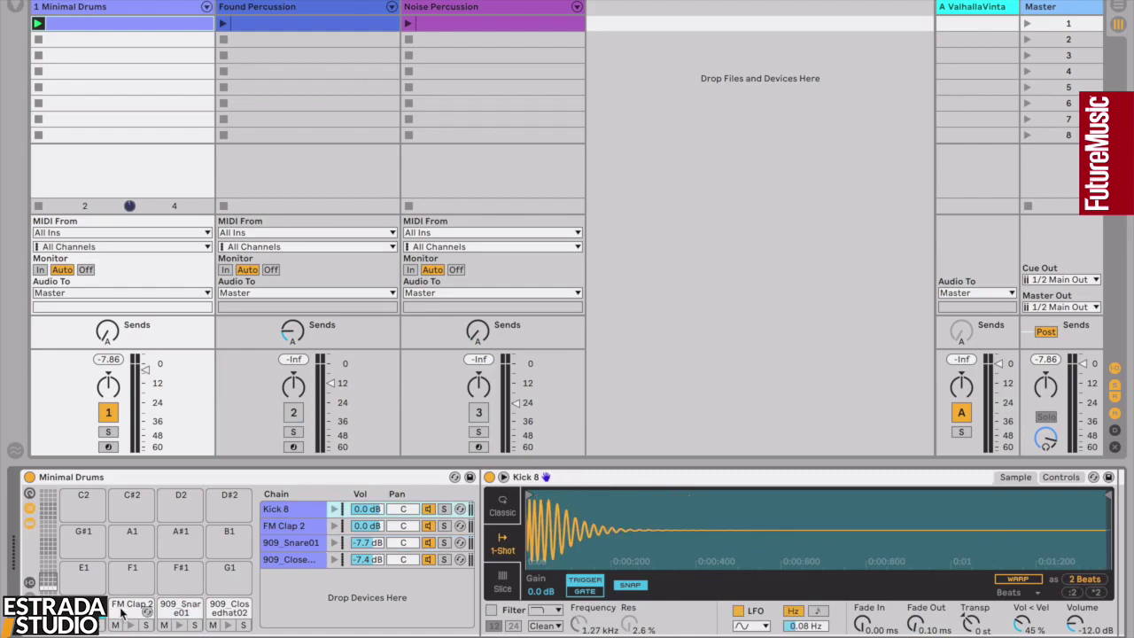
pyautogui.click(125, 609)
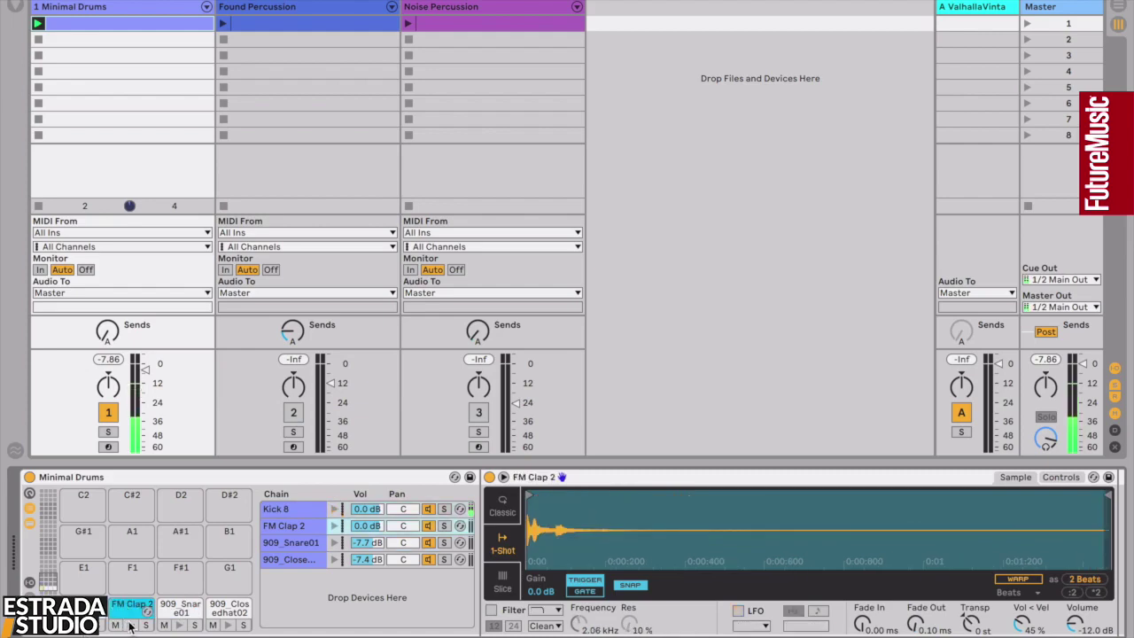
pyautogui.click(125, 605)
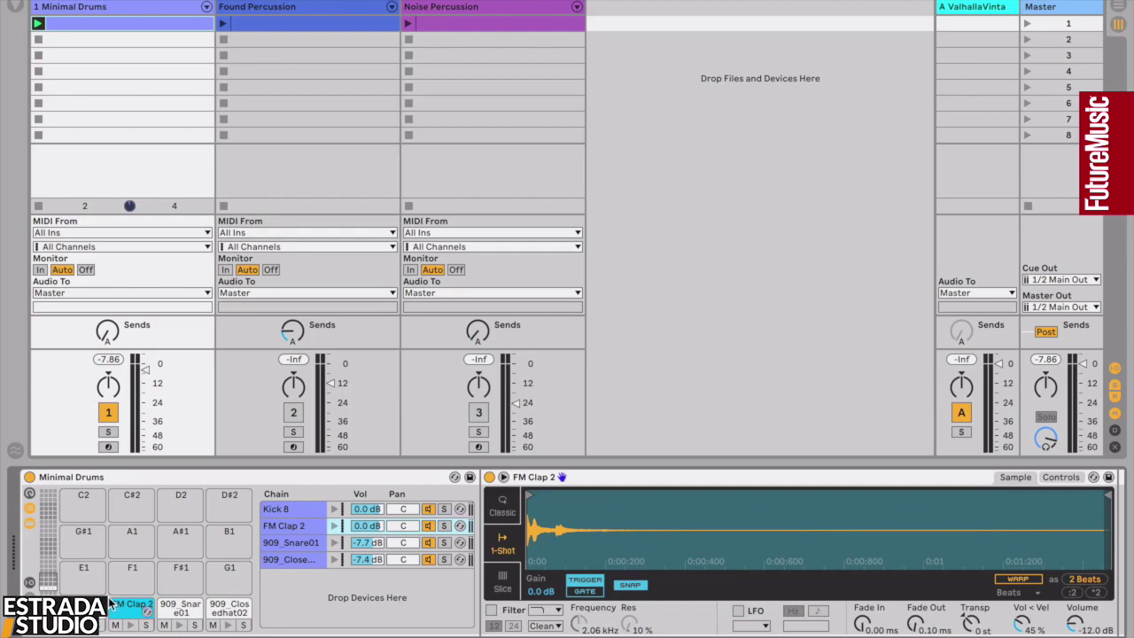
# Step: Open the Minimal Drums clip, play its pattern to hear the unprocessed drums, and stop it
pyautogui.click(101, 24)
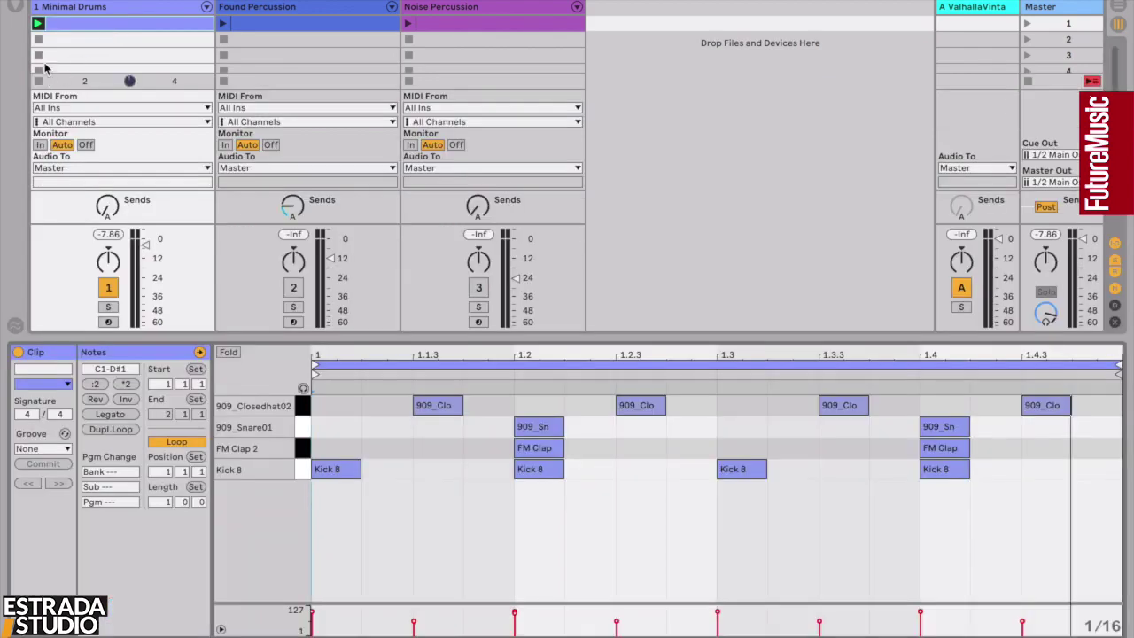
pyautogui.click(37, 24)
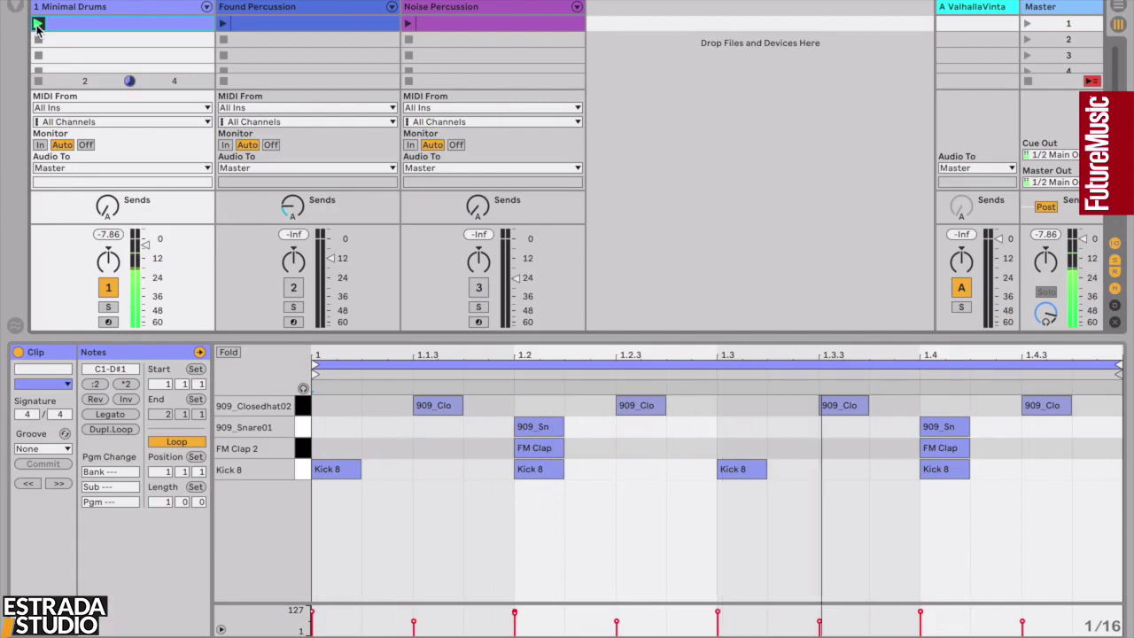
pyautogui.click(39, 40)
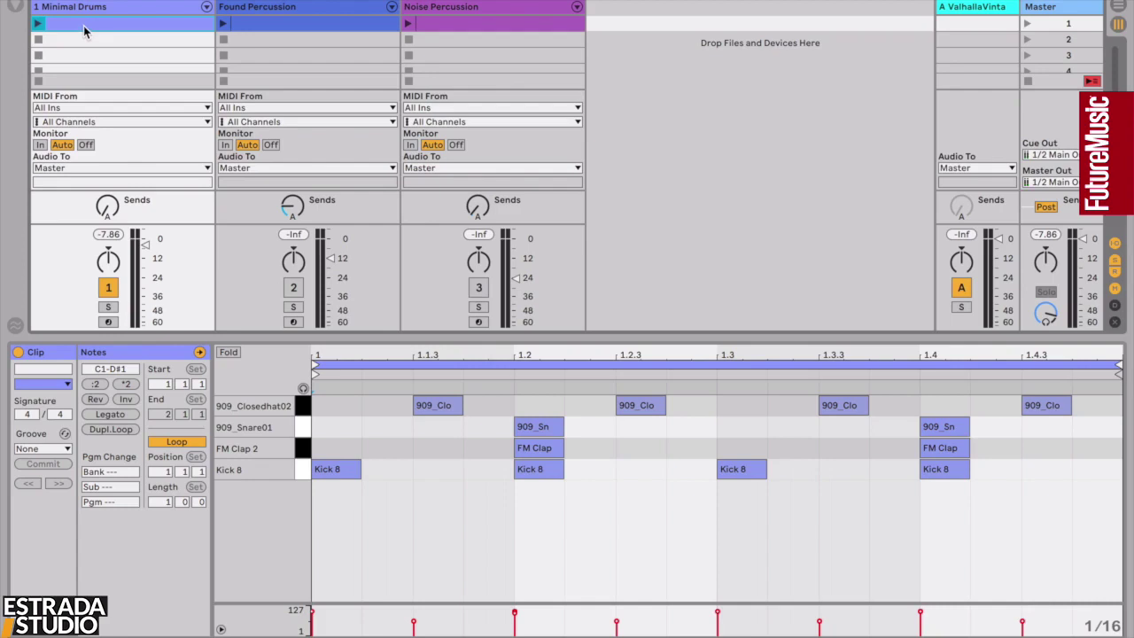
# Step: Switch Kick 8 to Classic mode and, with the clip playing, set decay to 173 ms, sustain to -18 dB and release to 1.83 s
pyautogui.click(84, 12)
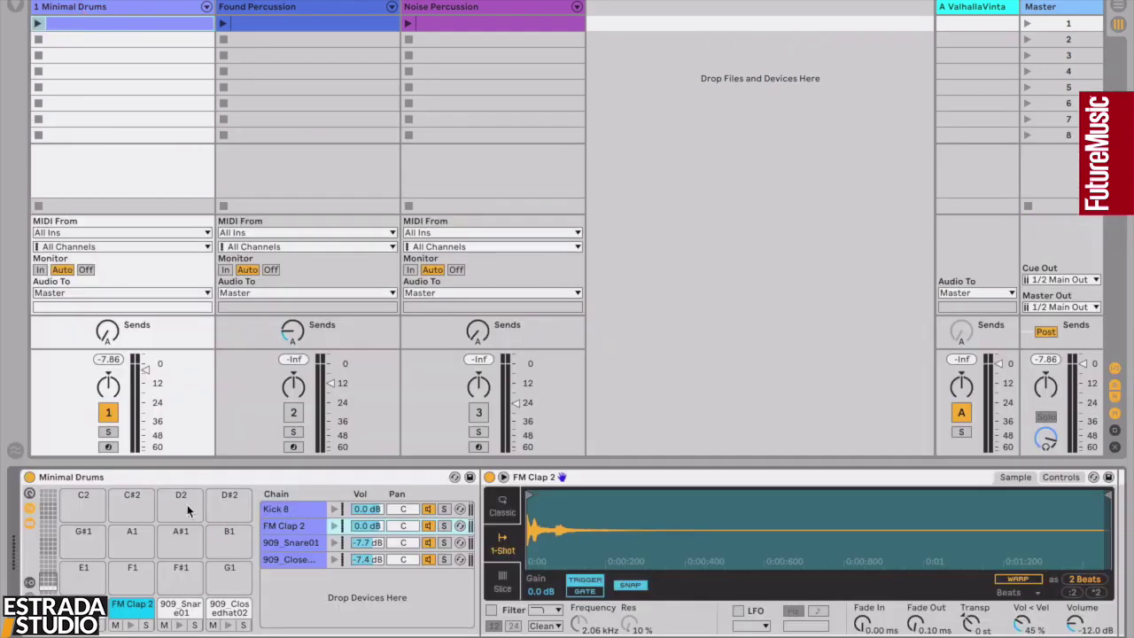
pyautogui.click(84, 608)
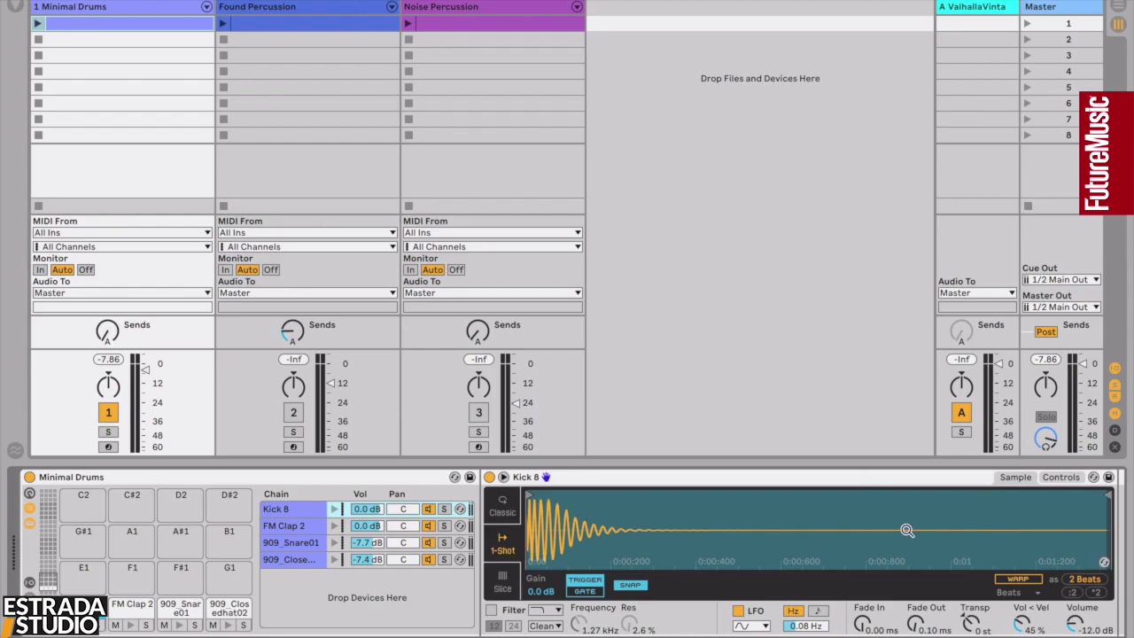
pyautogui.hscroll(2, 901, 535)
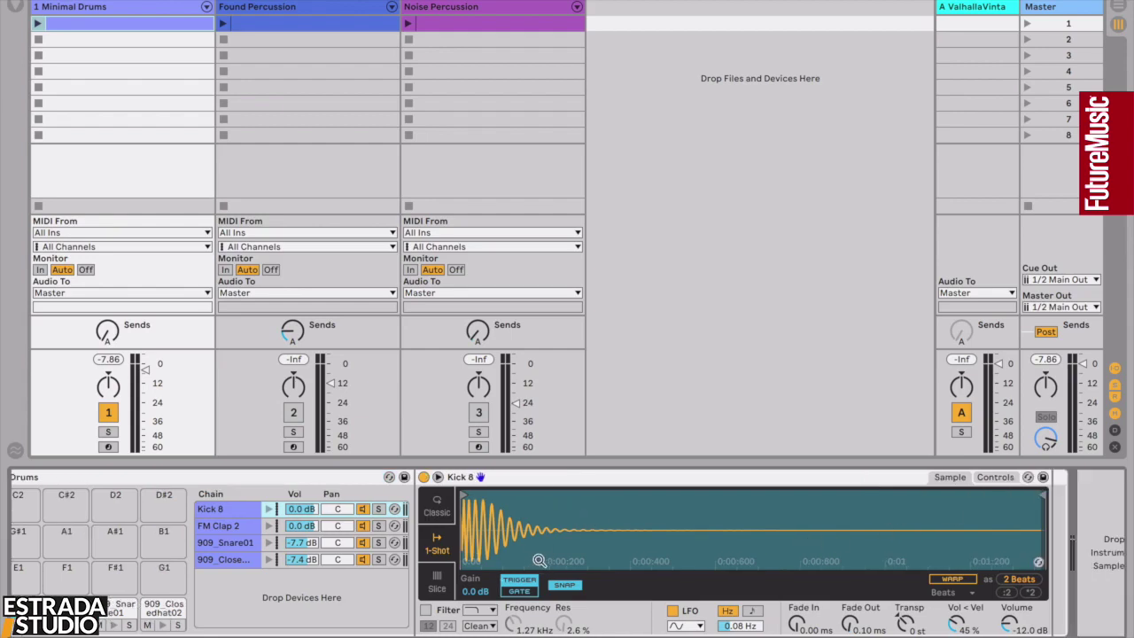
pyautogui.click(438, 512)
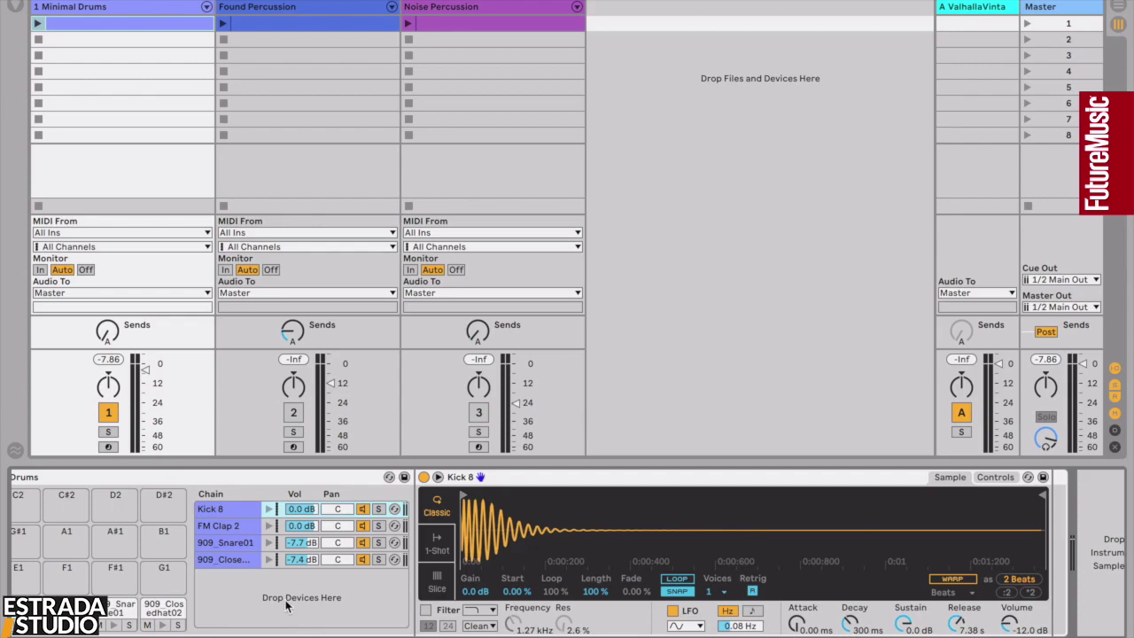
pyautogui.hscroll(-2, 285, 600)
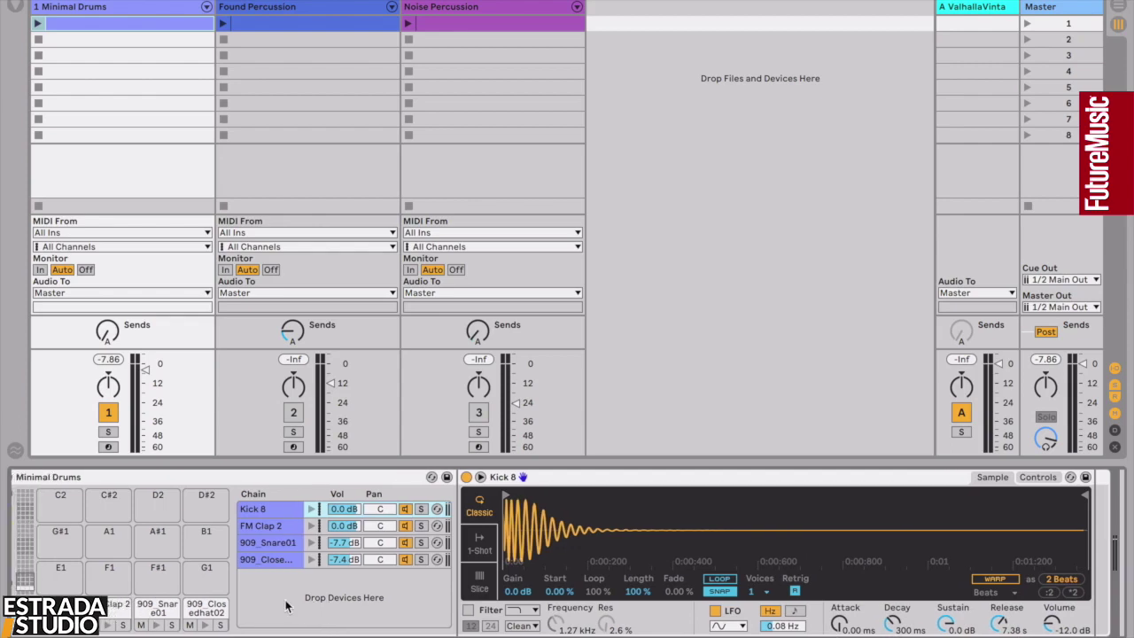
pyautogui.click(38, 24)
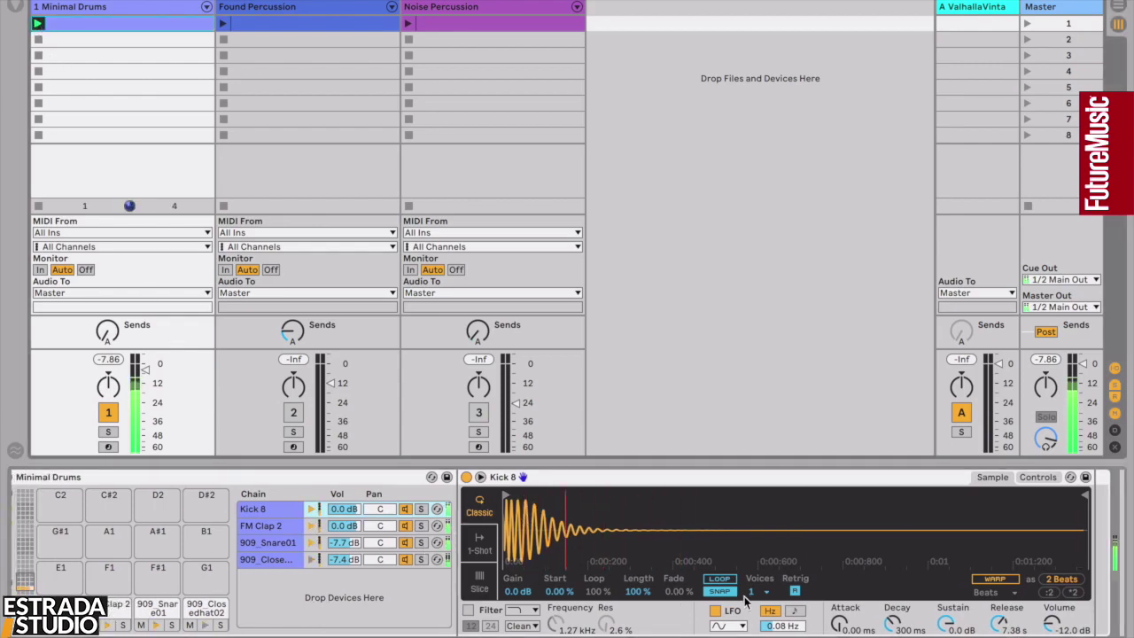
pyautogui.moveTo(948, 623); pyautogui.dragTo(890, 635)
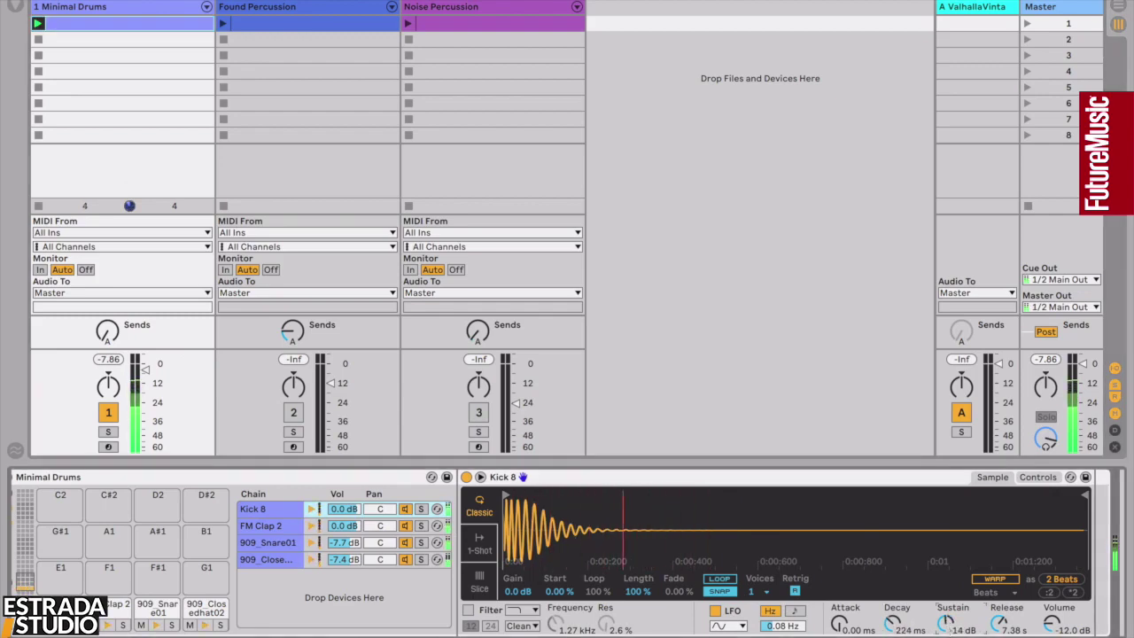
pyautogui.moveTo(1001, 626)
pyautogui.mouseDown()
pyautogui.moveTo(1001, 636)
pyautogui.moveTo(891, 629)
pyautogui.moveTo(999, 629)
pyautogui.mouseUp()
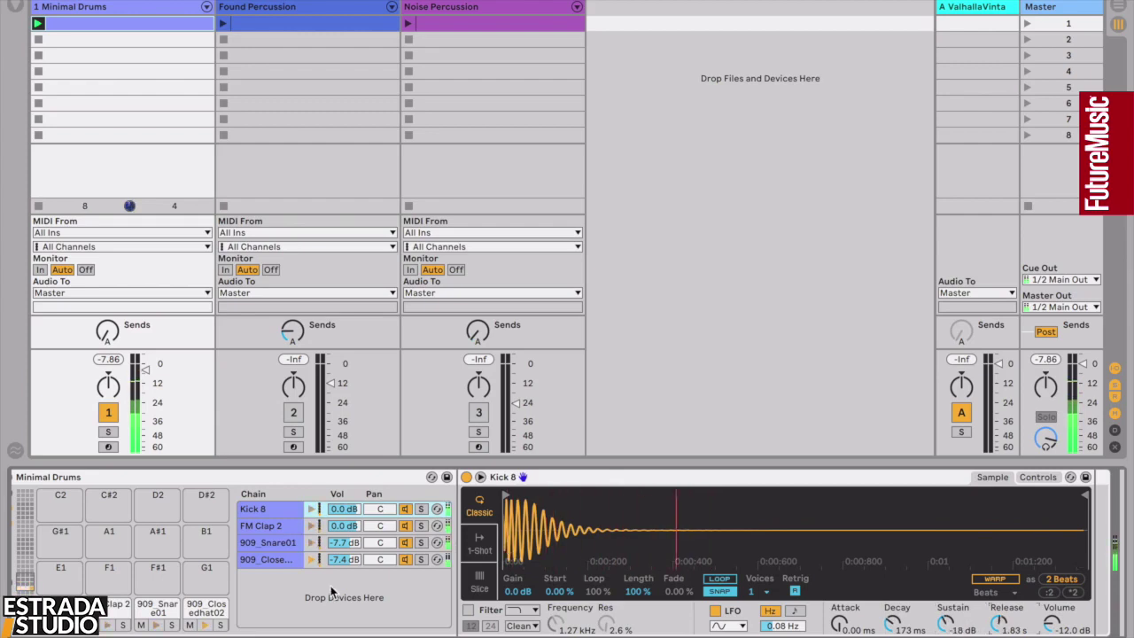
# Step: Switch FM Clap 2 to Classic mode and set its decay to 318 ms, sustain to -22 dB and release to 990 ms
pyautogui.click(478, 512)
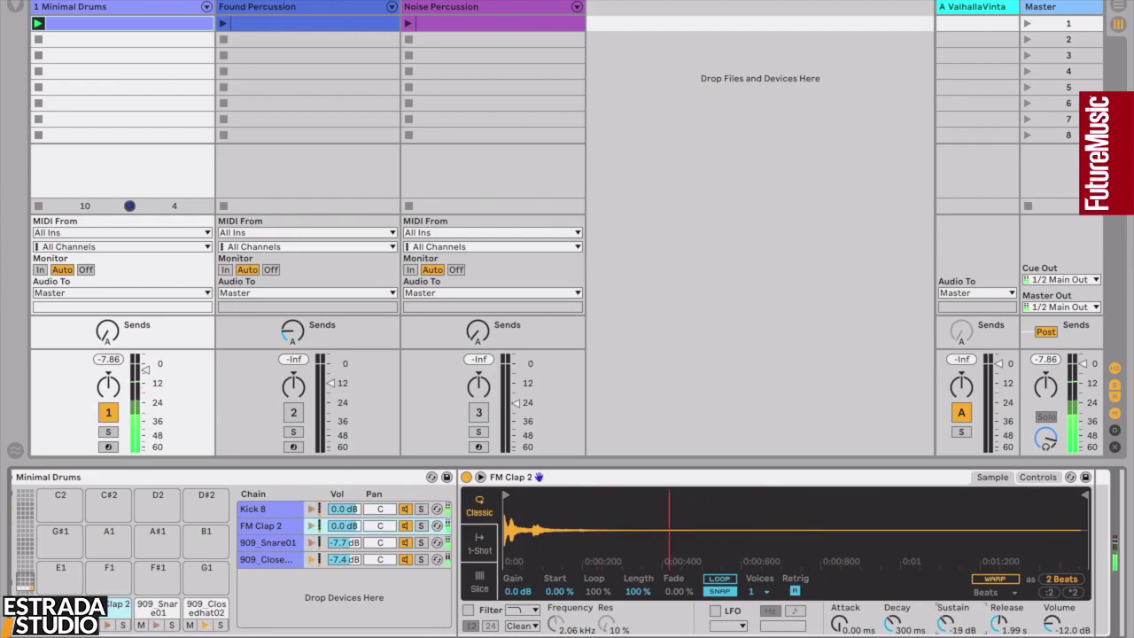
pyautogui.moveTo(946, 624); pyautogui.dragTo(998, 631)
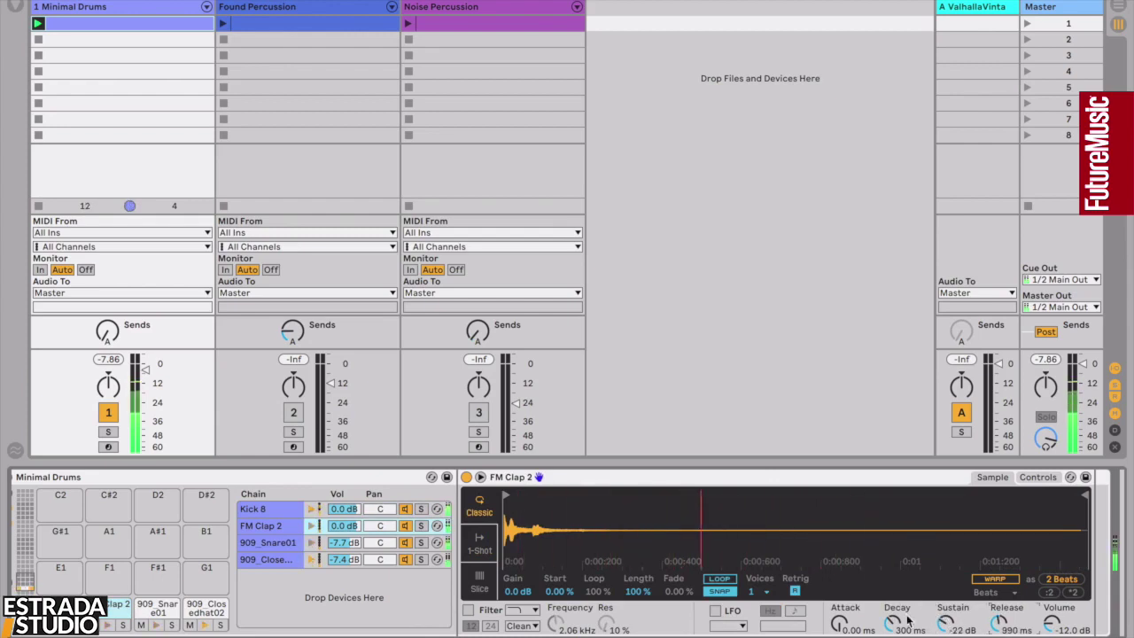
pyautogui.moveTo(896, 628); pyautogui.dragTo(898, 625)
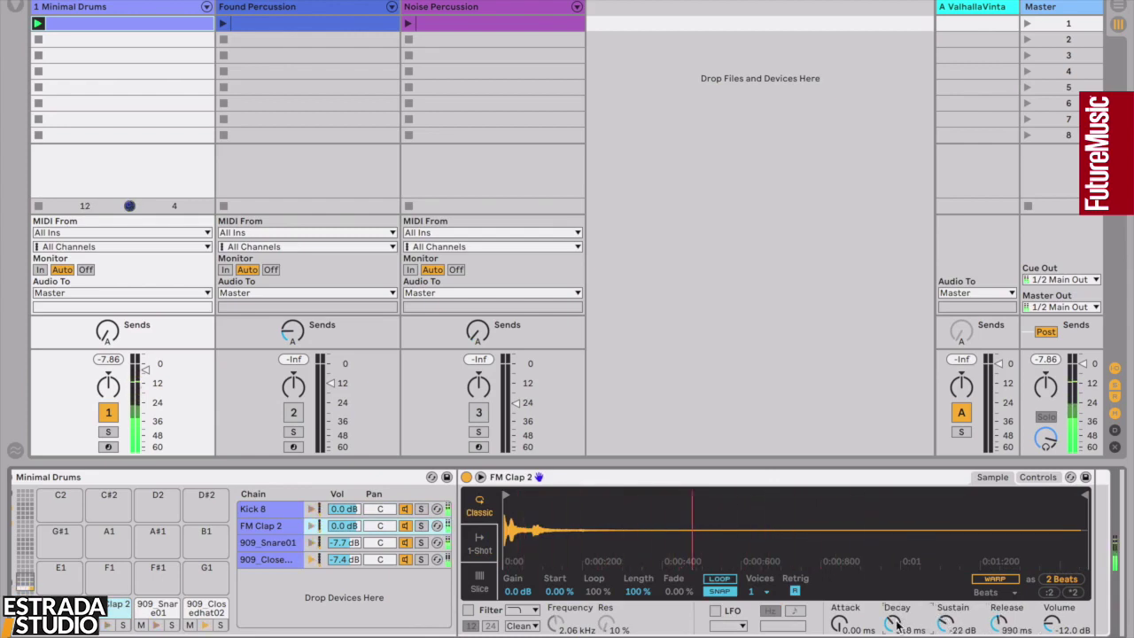
# Step: Switch 909_Snare01 to Classic mode and set its sustain to -24 dB and release to 4.00 s
pyautogui.click(157, 608)
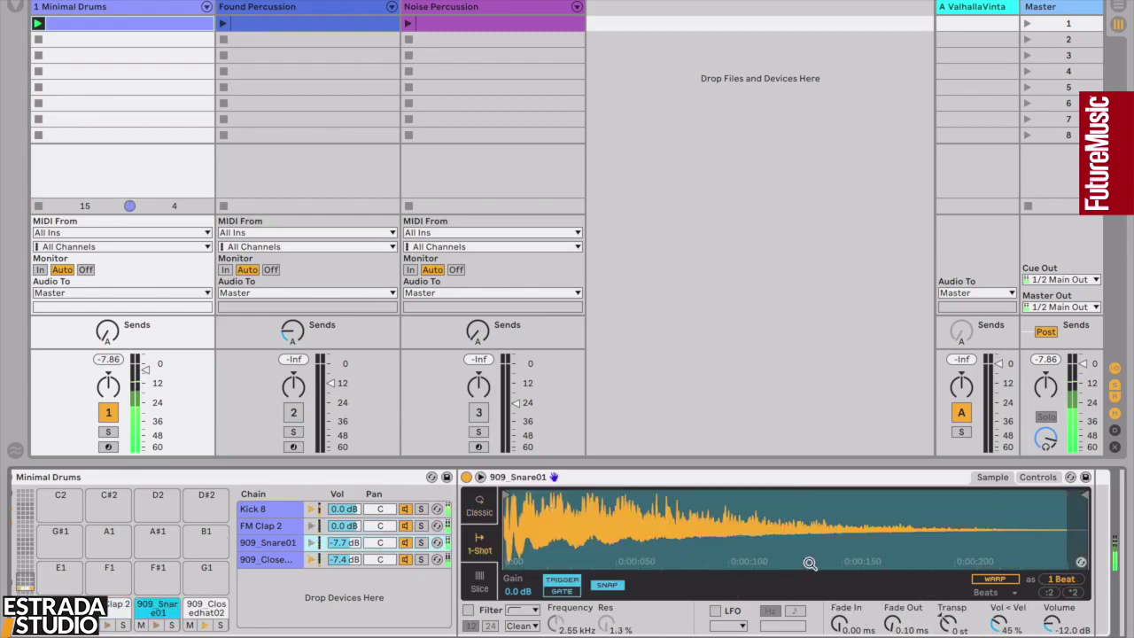
pyautogui.click(478, 510)
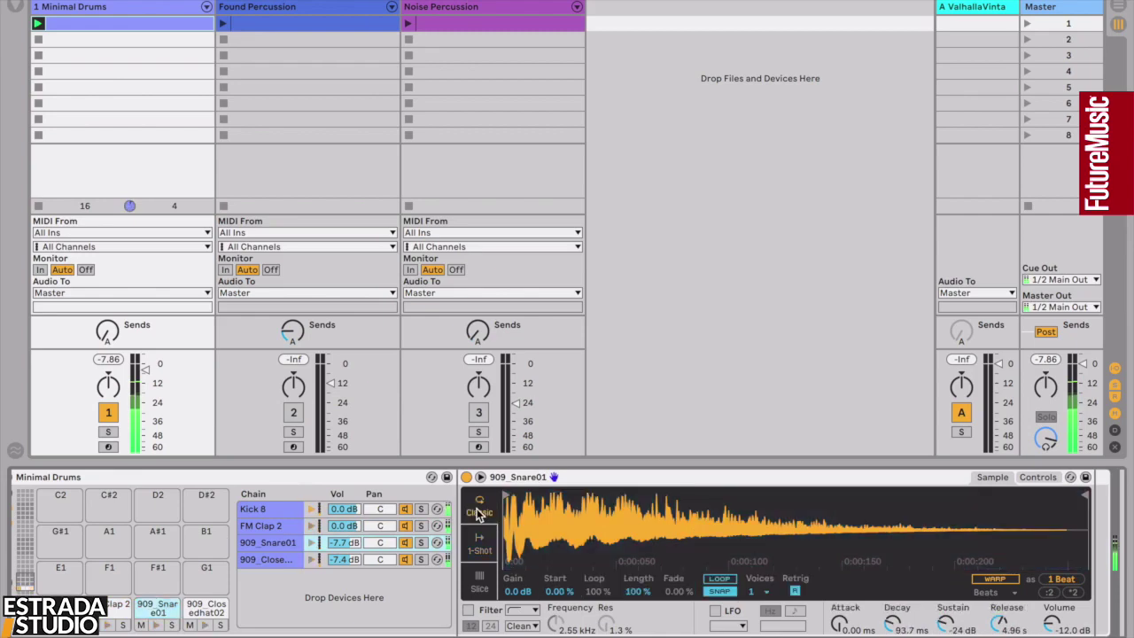
pyautogui.moveTo(947, 623); pyautogui.dragTo(946, 624)
pyautogui.click(996, 623)
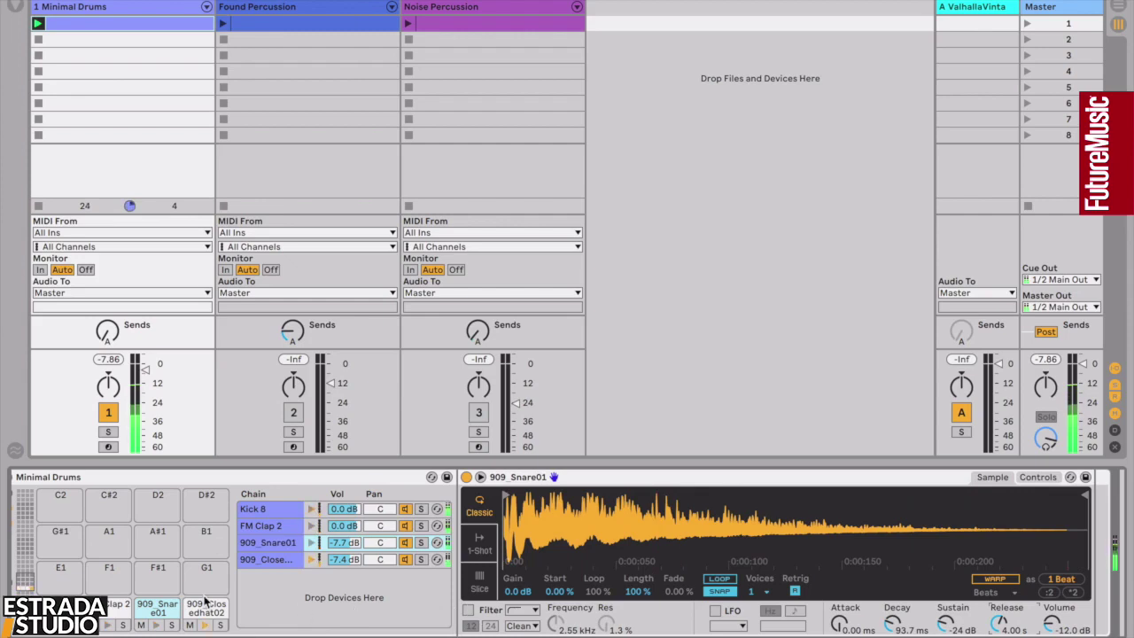
# Step: Enable the filter on 909_Snare01 with a 2.20 kHz cutoff, enable FM Clap 2's filter, and check the clip's notes
pyautogui.click(467, 609)
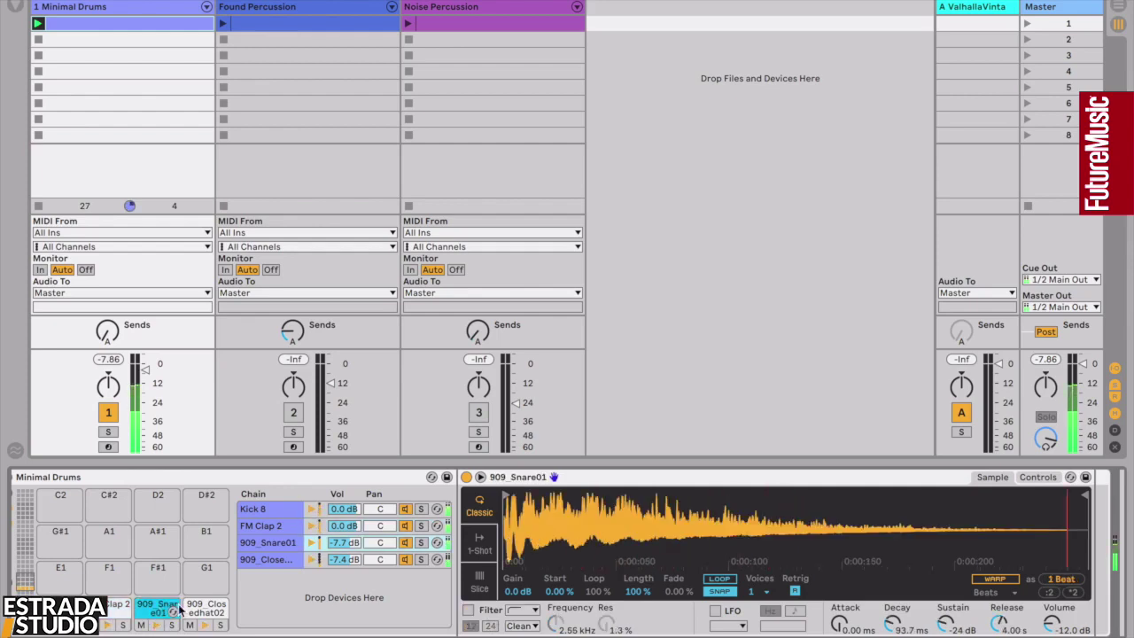
pyautogui.click(468, 610)
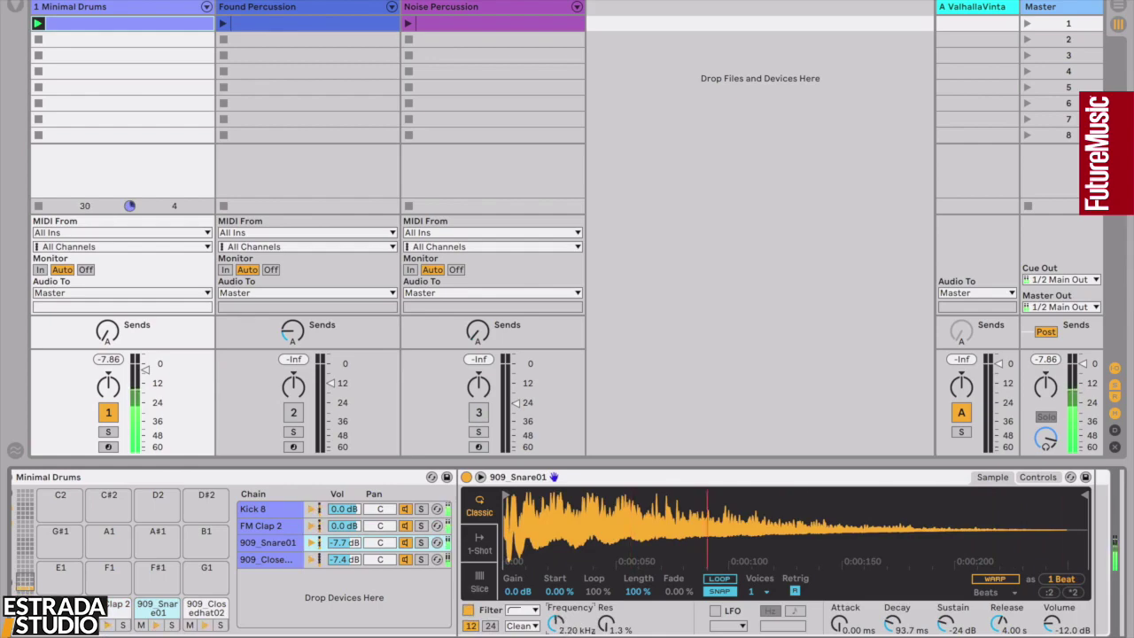
pyautogui.click(118, 610)
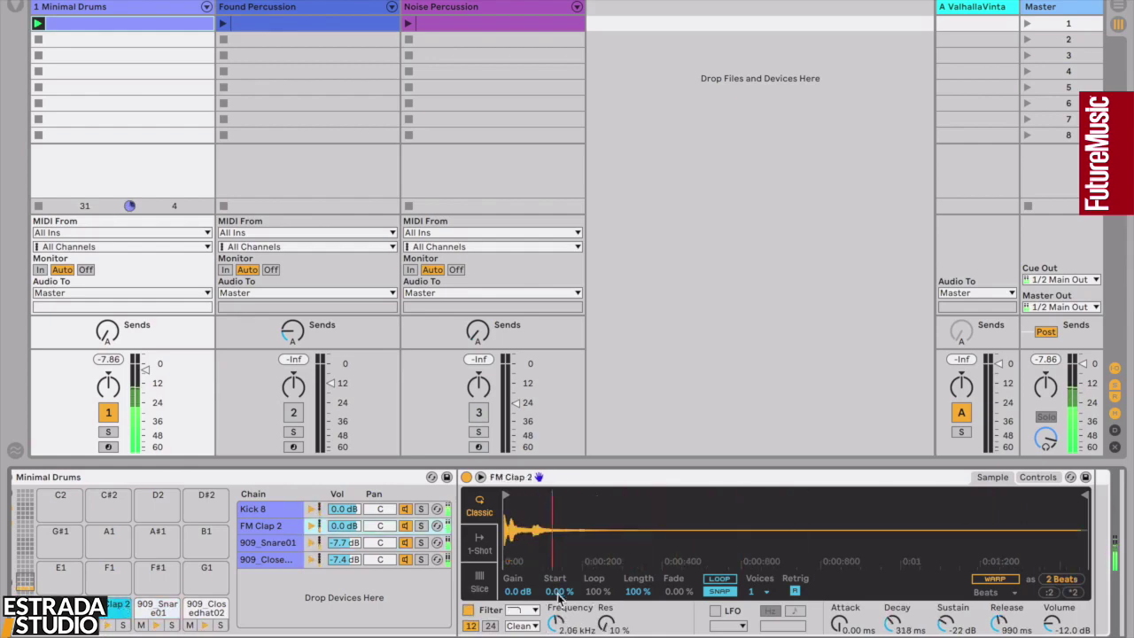
pyautogui.doubleClick(129, 25)
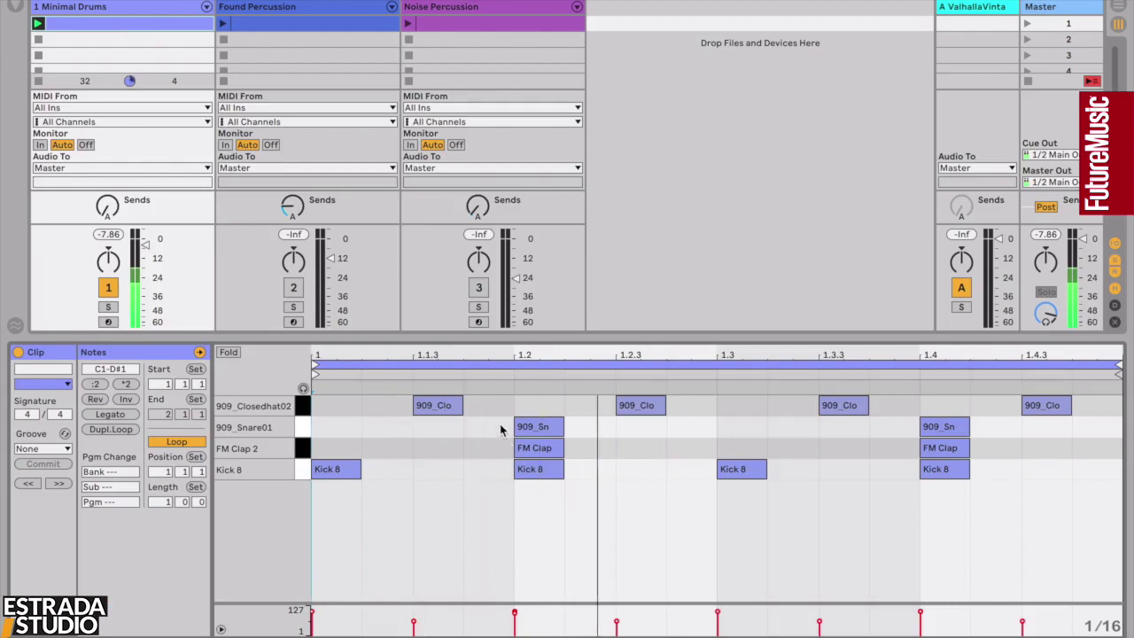
# Step: Enable Kick 8's low-pass filter with the 12 dB slope and set its cutoff frequency to 1.69 kHz
pyautogui.click(149, 13)
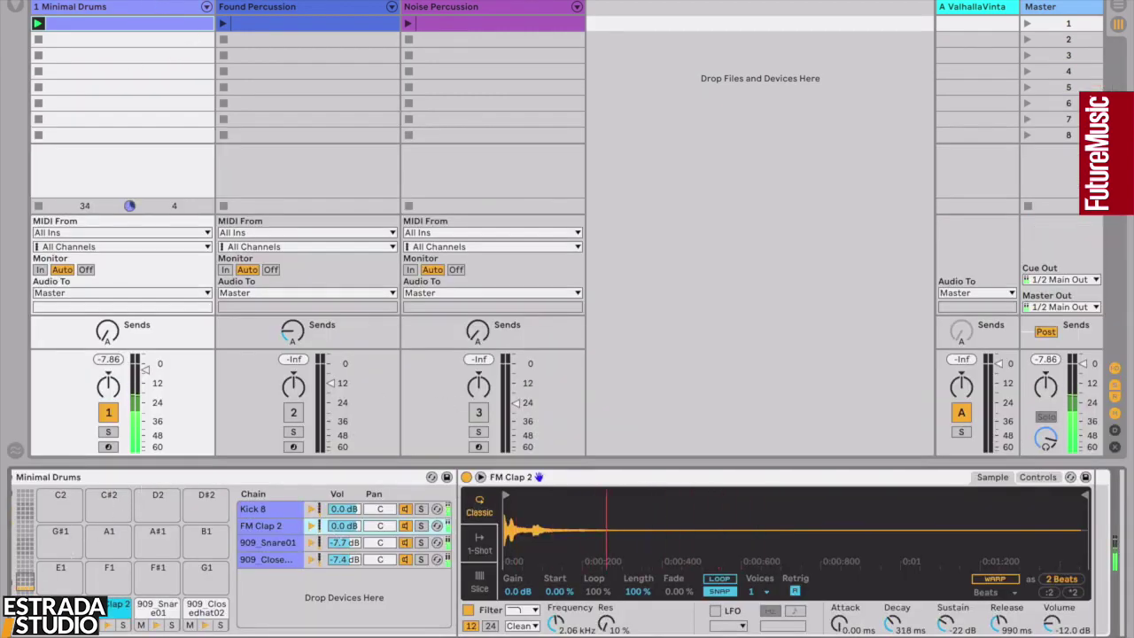
pyautogui.click(51, 607)
pyautogui.click(468, 610)
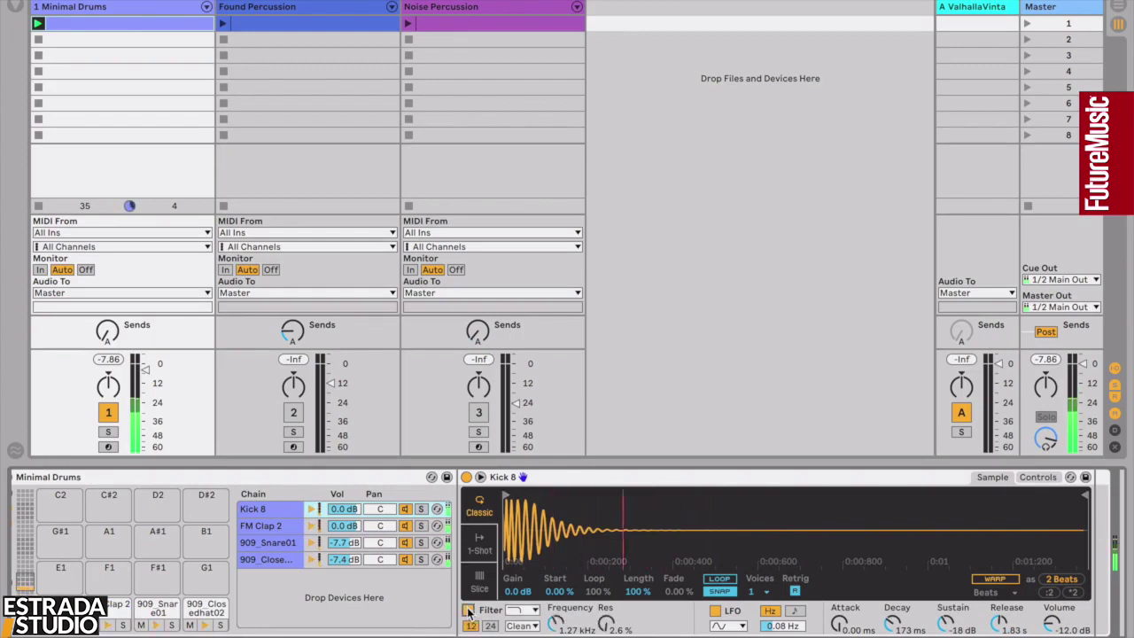
pyautogui.moveTo(556, 622)
pyautogui.mouseDown()
pyautogui.moveTo(556, 635)
pyautogui.moveTo(556, 618)
pyautogui.mouseUp()
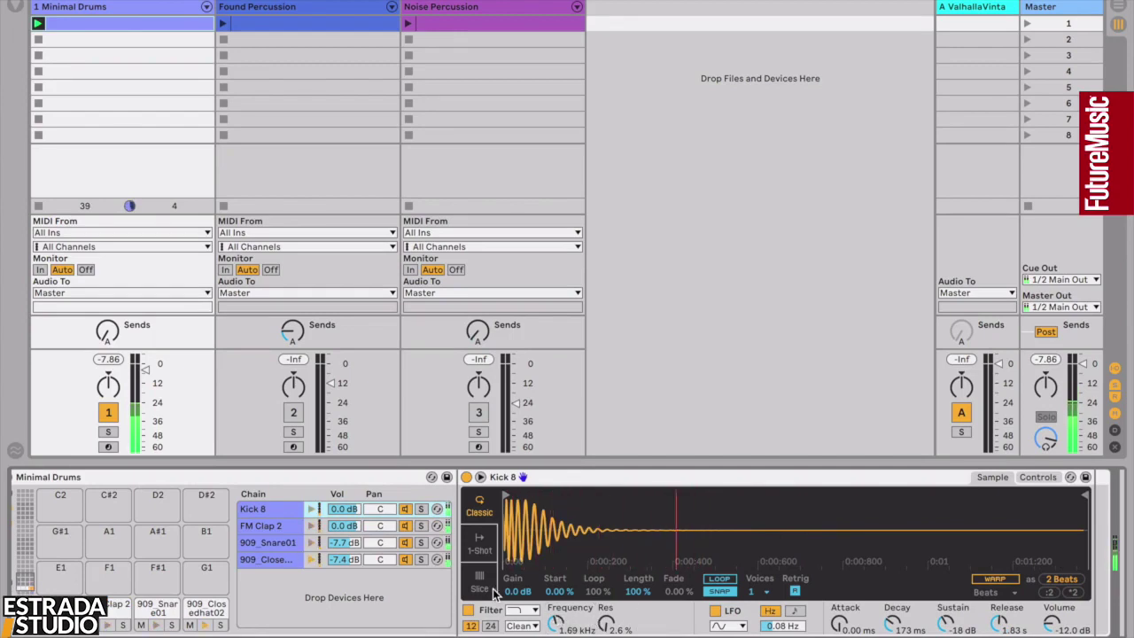
pyautogui.click(469, 626)
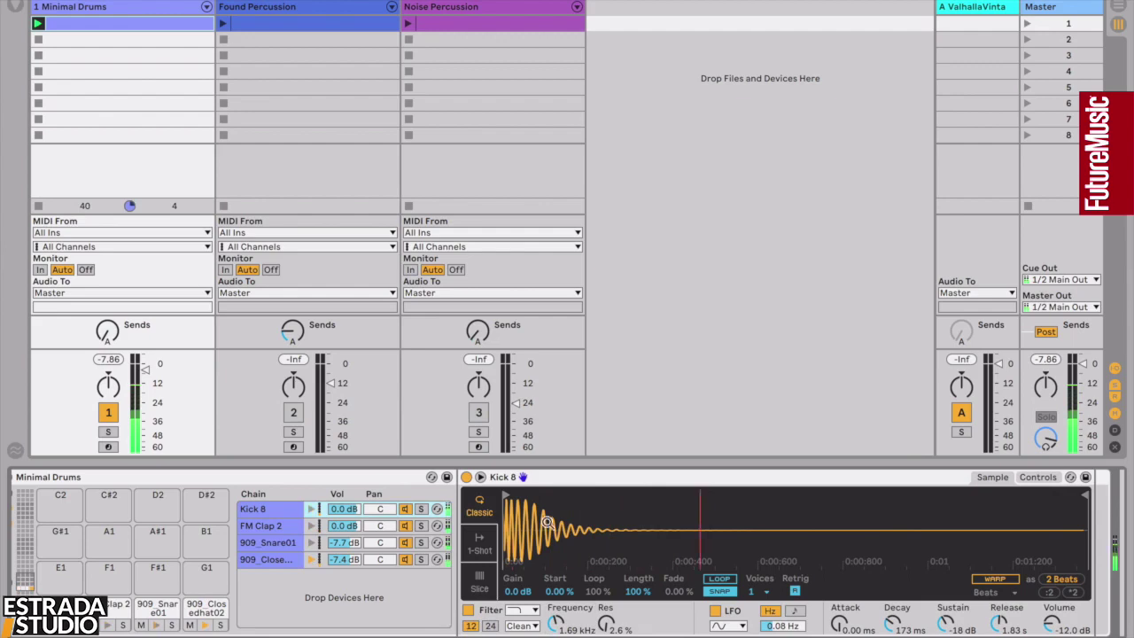
# Step: Enable Kick 8's filter envelope with an amount of 31 and lower the filter cutoff to 271 Hz
pyautogui.click(1038, 477)
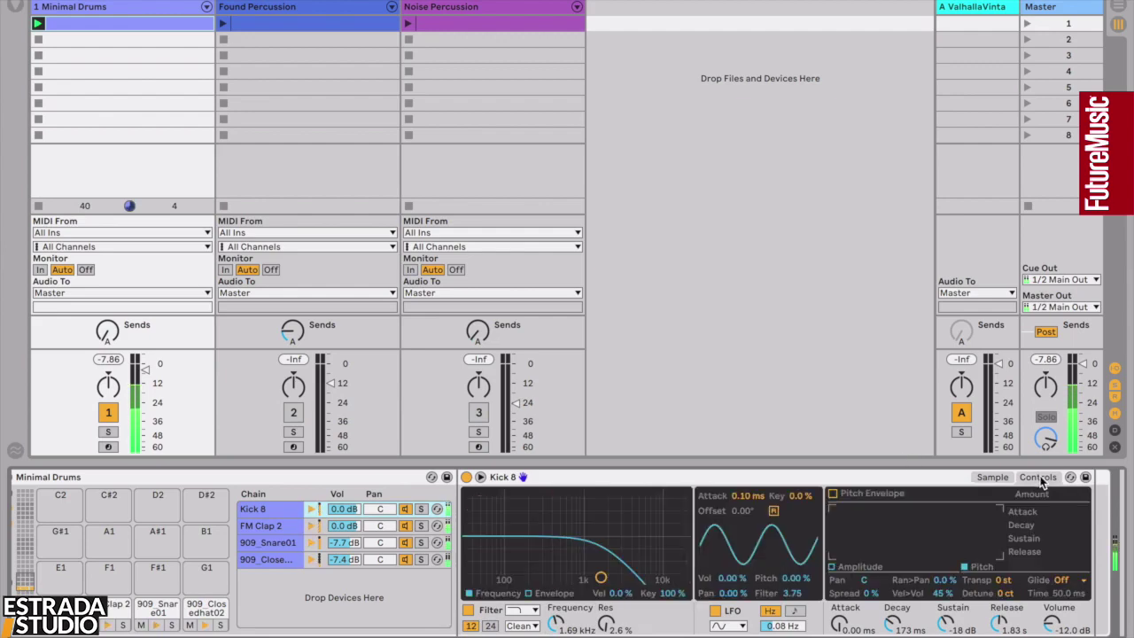
pyautogui.click(529, 594)
pyautogui.click(471, 495)
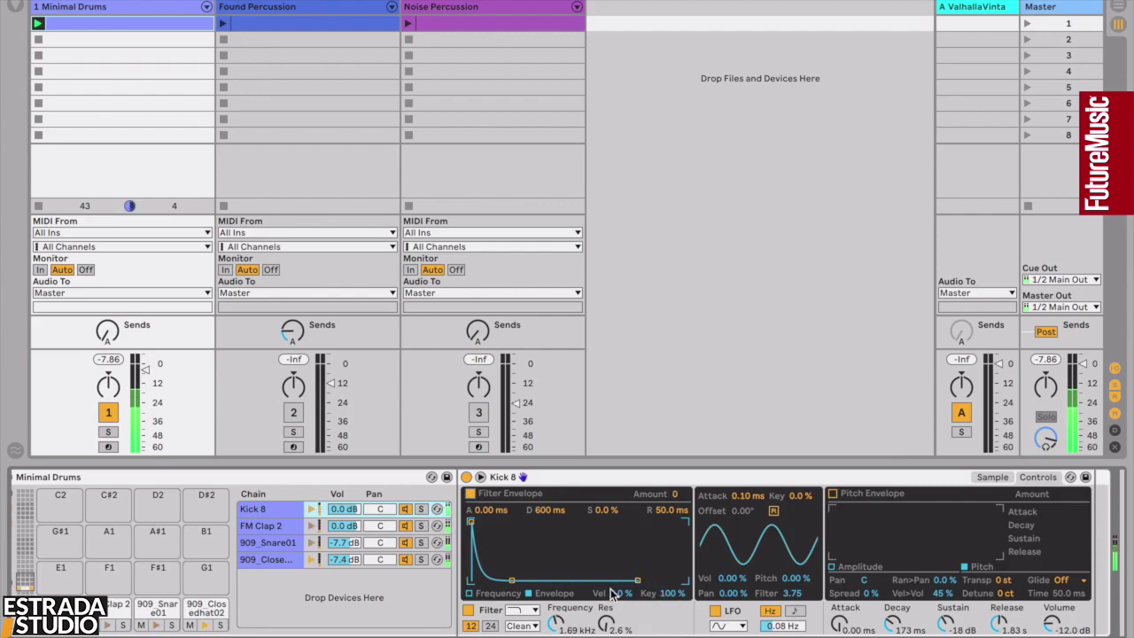
pyautogui.moveTo(680, 496); pyautogui.dragTo(680, 479)
pyautogui.moveTo(555, 622); pyautogui.dragTo(555, 633)
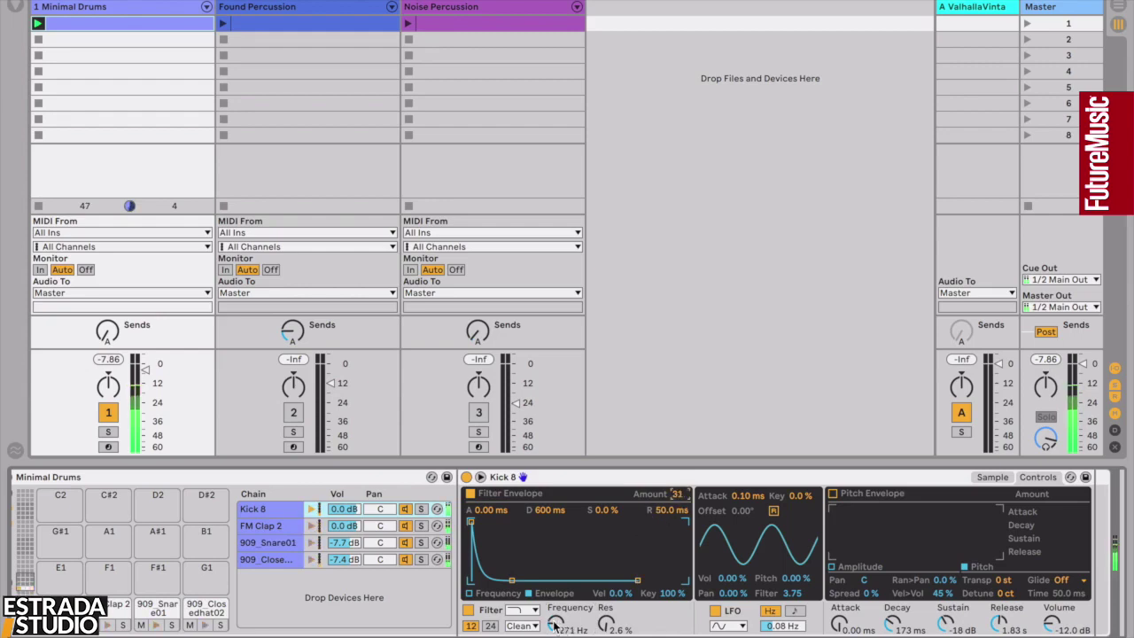
# Step: Show the 909_Closedhat02 sample's waveform and switch its playback to Classic mode
pyautogui.click(205, 620)
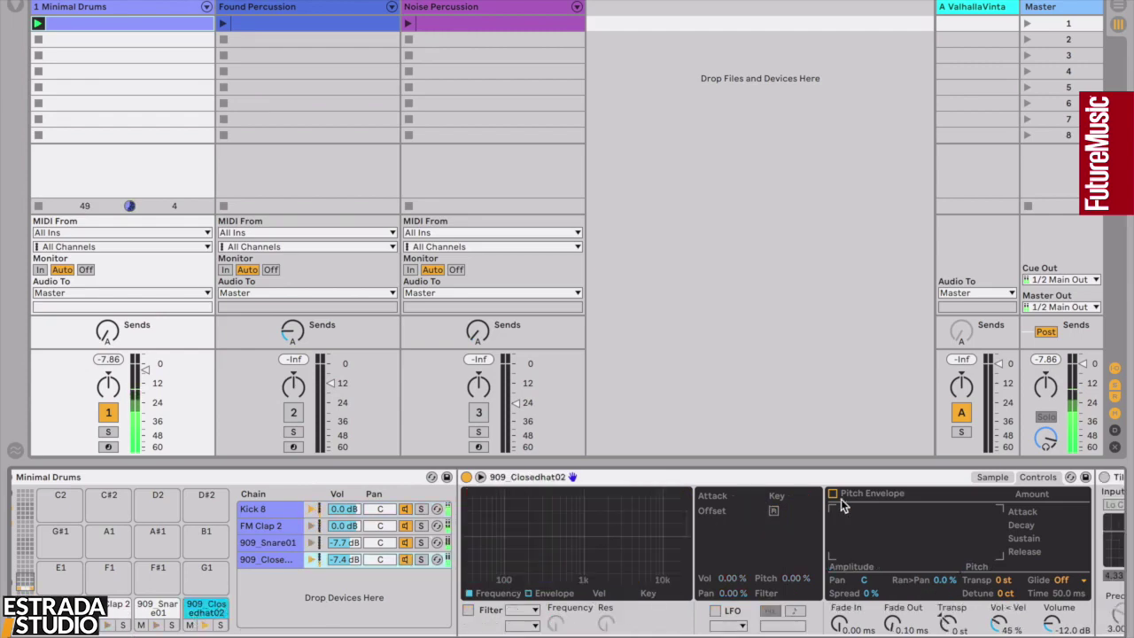
pyautogui.click(990, 476)
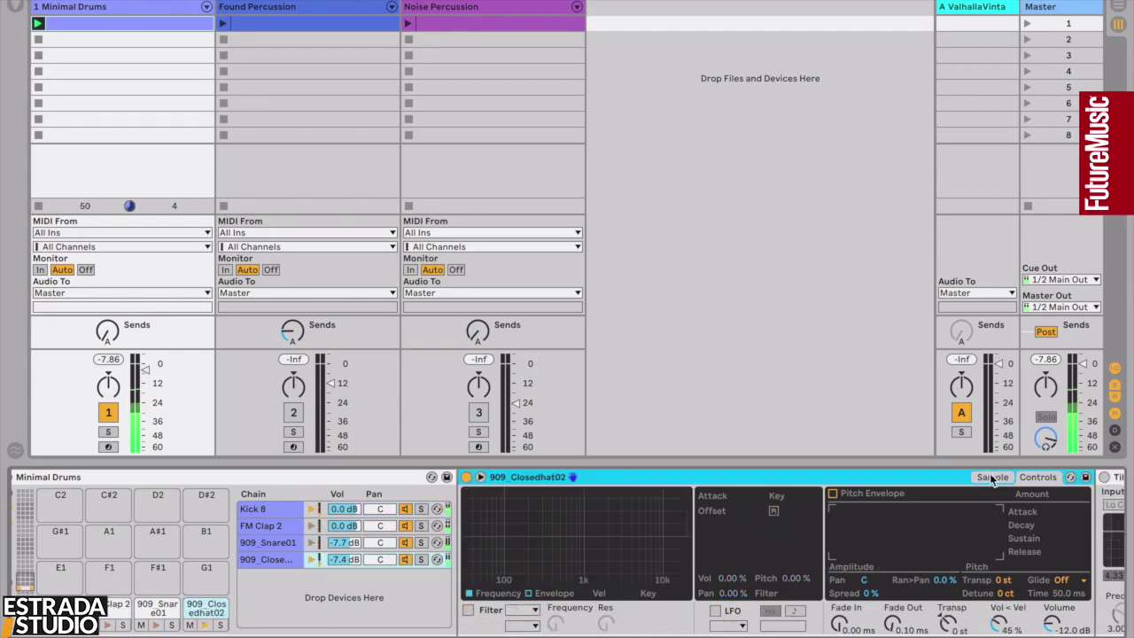
pyautogui.click(992, 477)
pyautogui.click(479, 507)
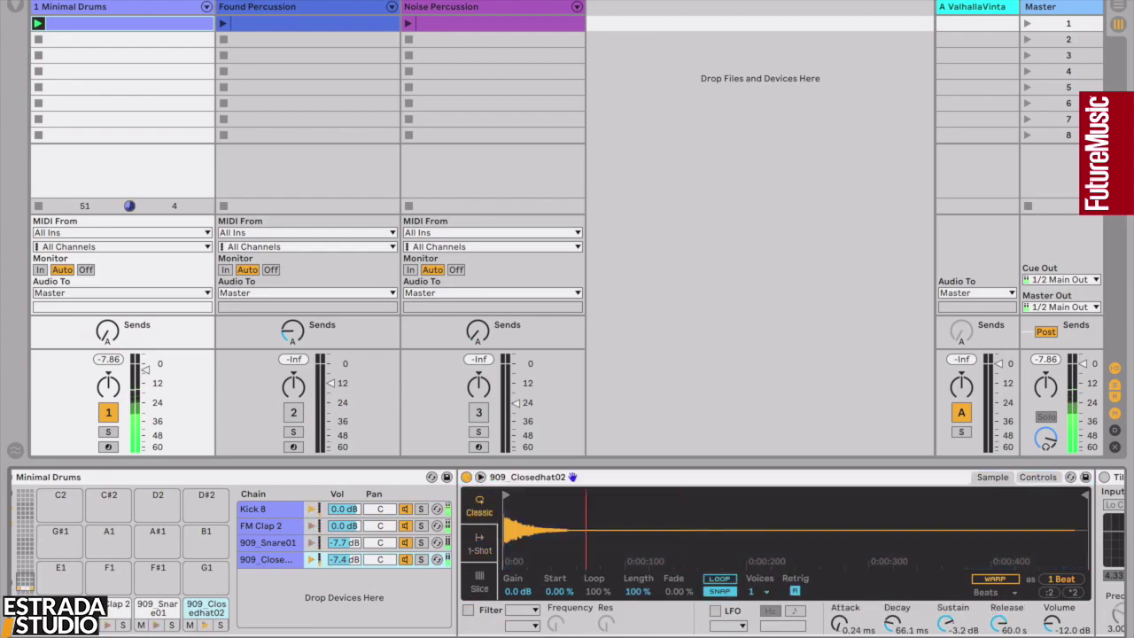
# Step: Set the 909_Closedhat02 sample's envelope sustain to -10 dB
pyautogui.moveTo(947, 620); pyautogui.dragTo(947, 628)
pyautogui.click(998, 624)
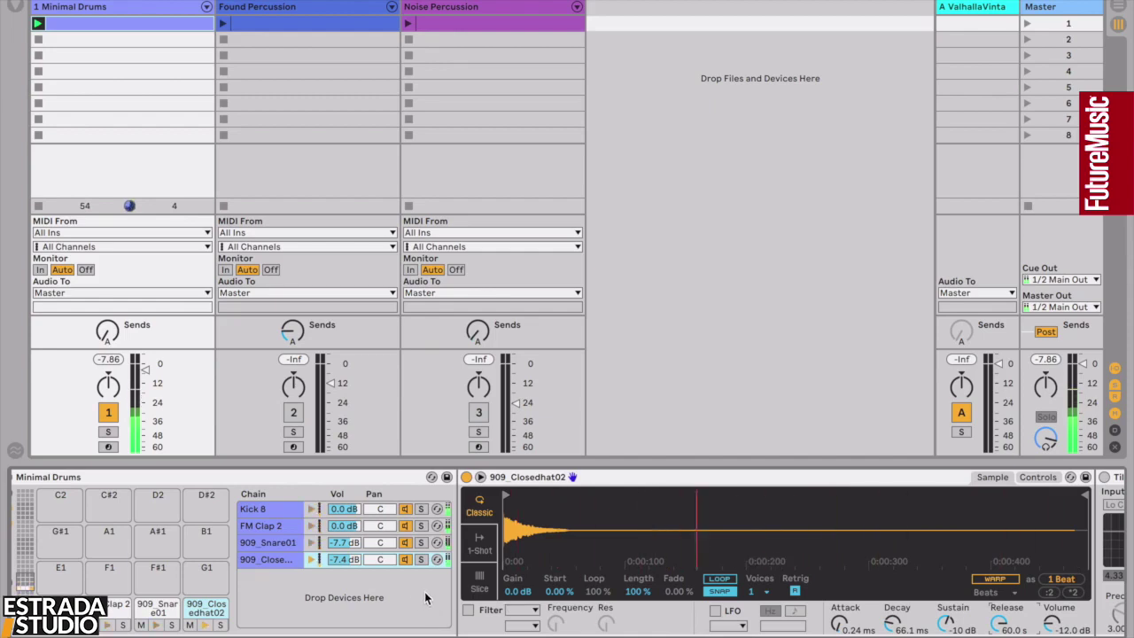
# Step: Turn on the closed hat's Tile Room reverb with a dry/wet of 34% and raise the sample's volume to -9.14 dB
pyautogui.hscroll(8, 417, 593)
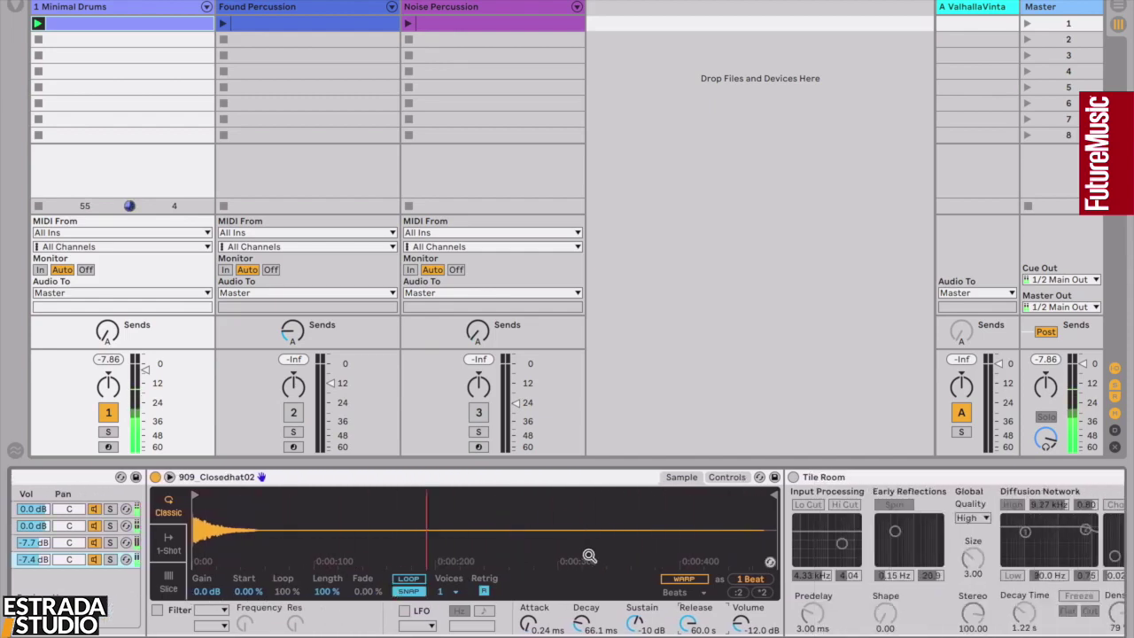
pyautogui.hscroll(5, 429, 592)
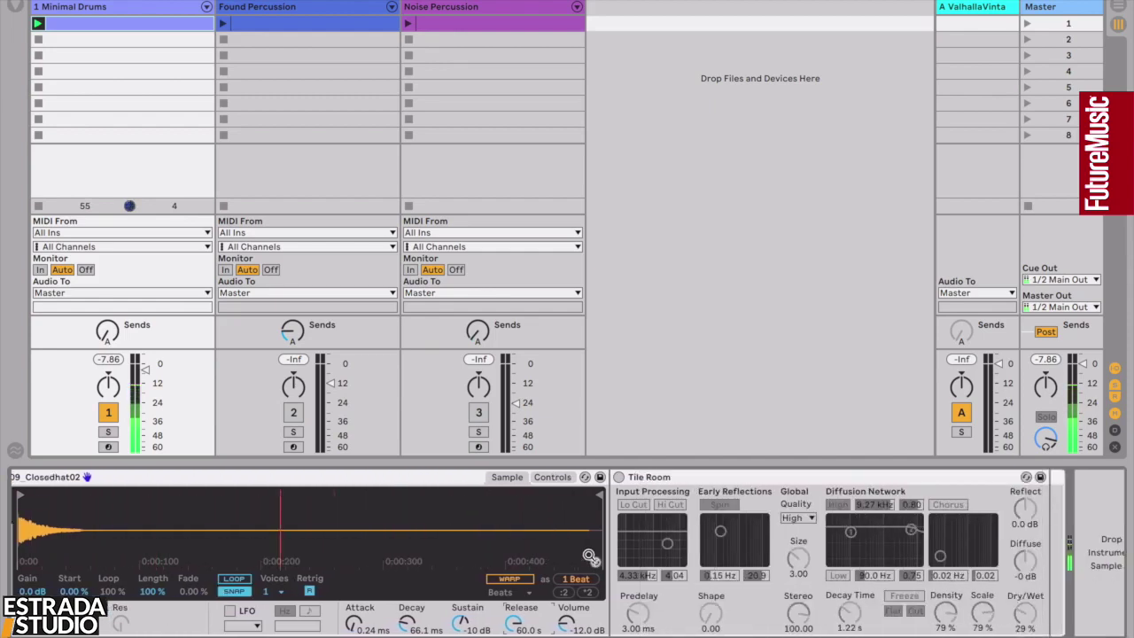
pyautogui.click(618, 477)
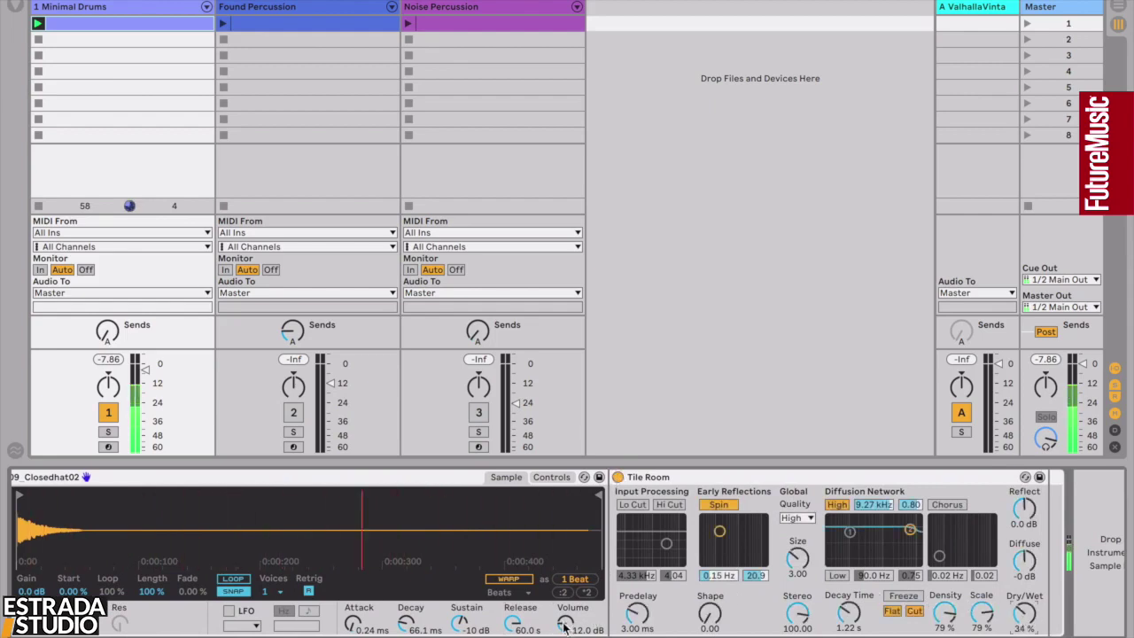
pyautogui.hscroll(-10, 435, 546)
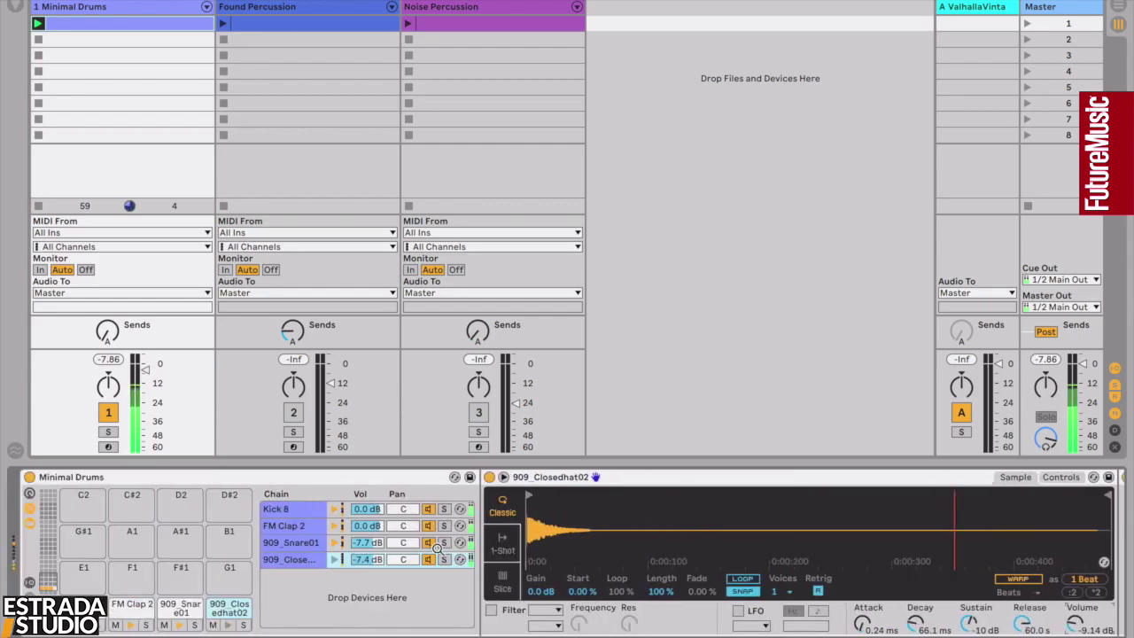
# Step: Review the Simpler settings of Kick 8, FM Clap 2 and 909_Snare01 in the Minimal Drums rack
pyautogui.click(84, 609)
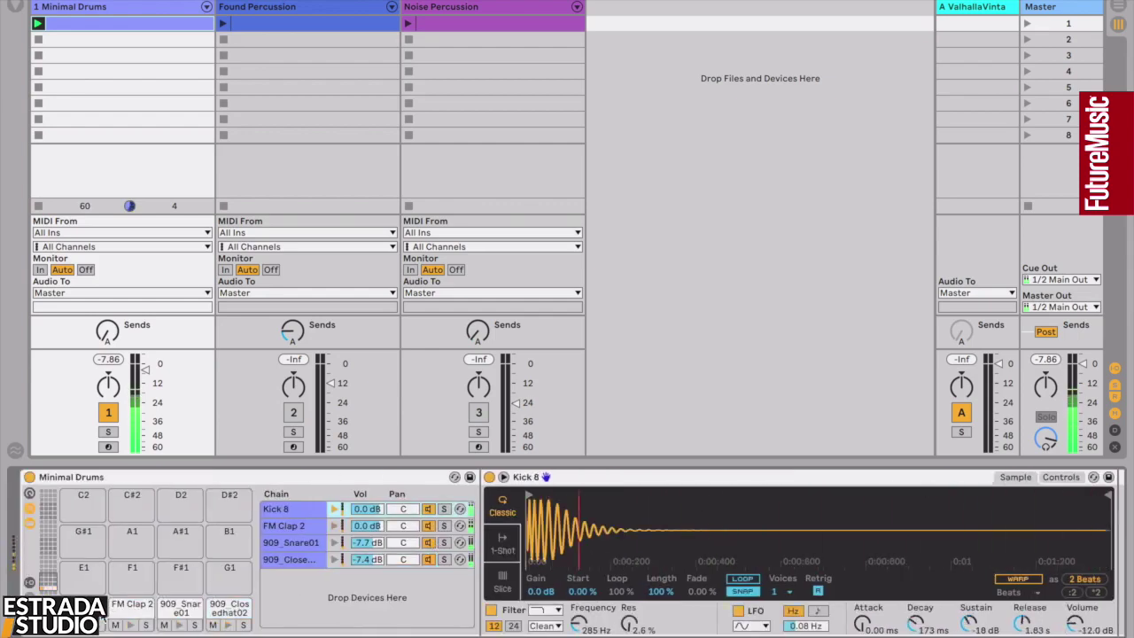
pyautogui.click(140, 609)
pyautogui.click(176, 612)
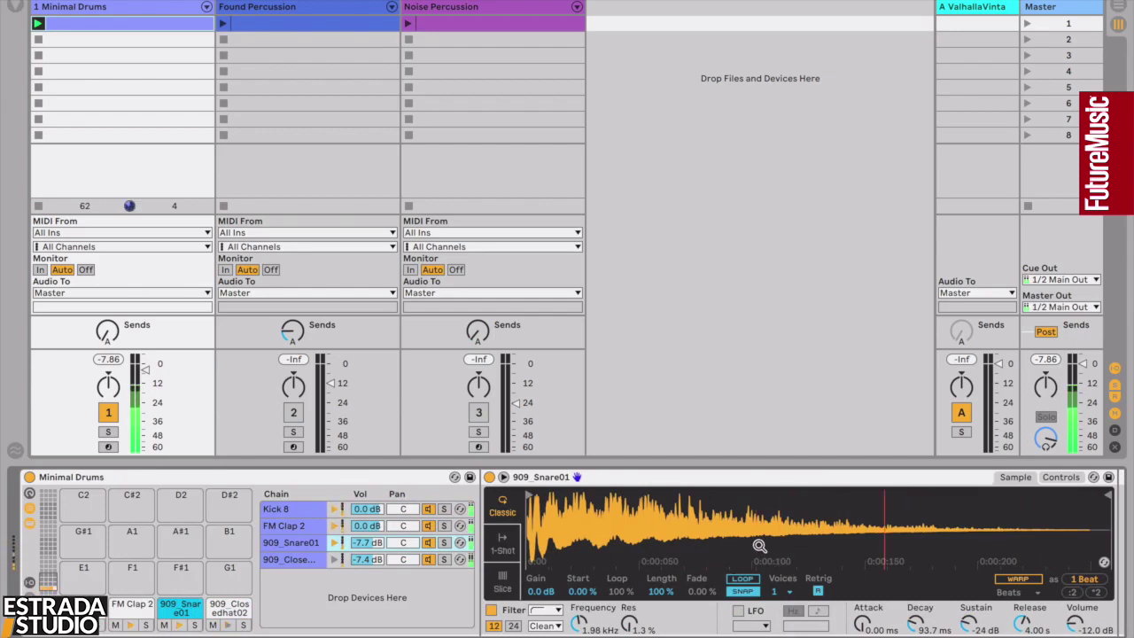
pyautogui.hscroll(2, 759, 545)
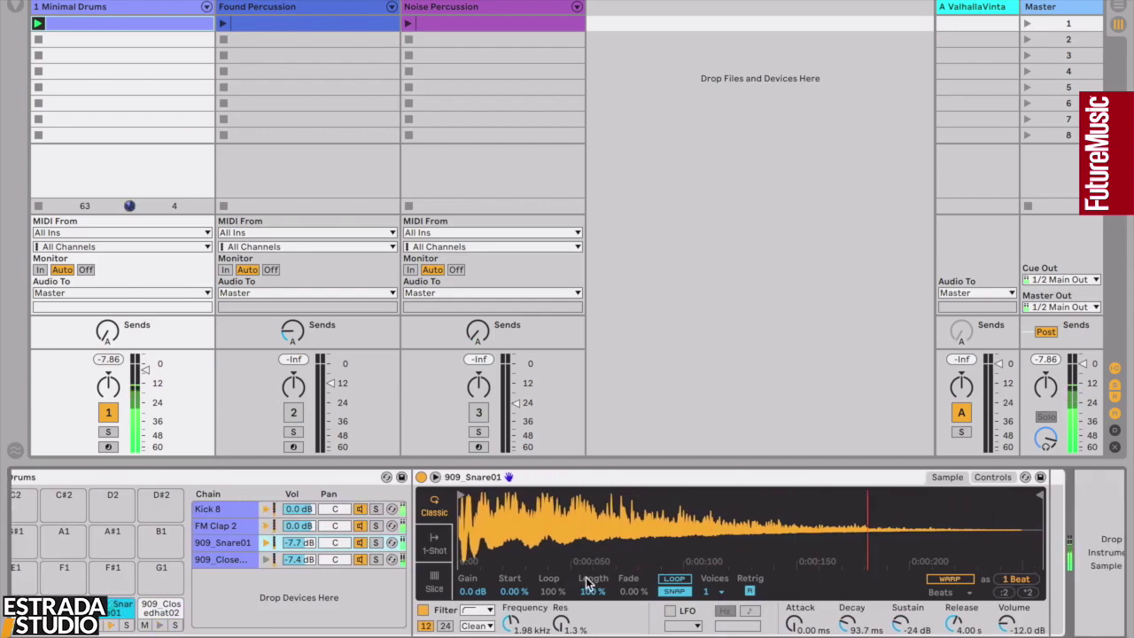
# Step: In the Minimal Drums clip, lower the snare and clap velocities on beats 1.2 and 1.4, with the 1.4 snare at about 57
pyautogui.doubleClick(103, 25)
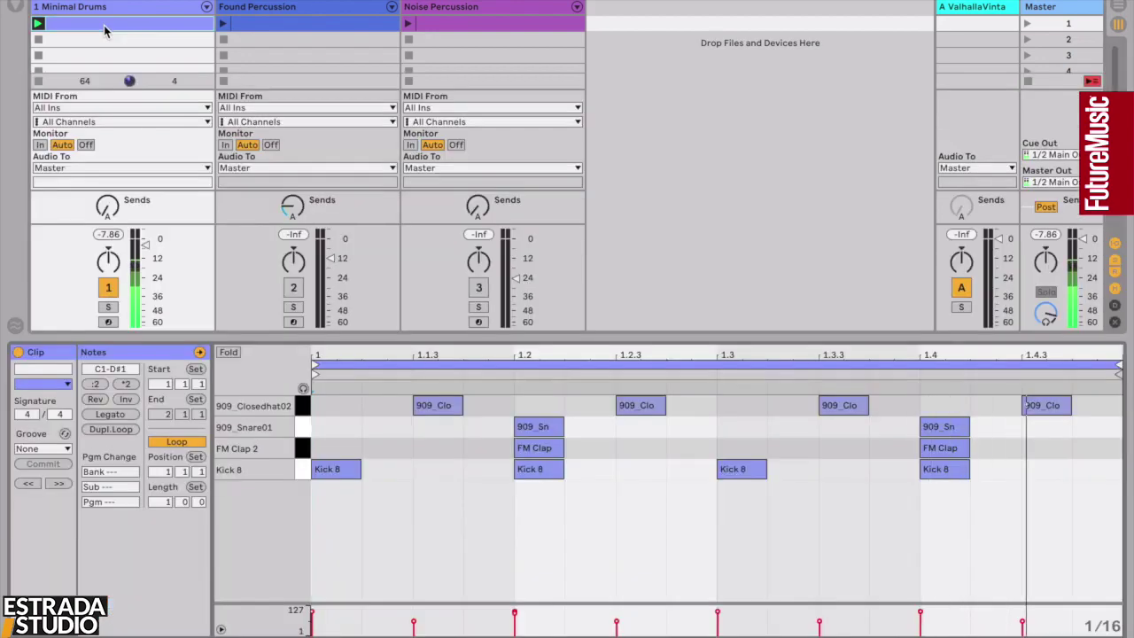
pyautogui.click(534, 426)
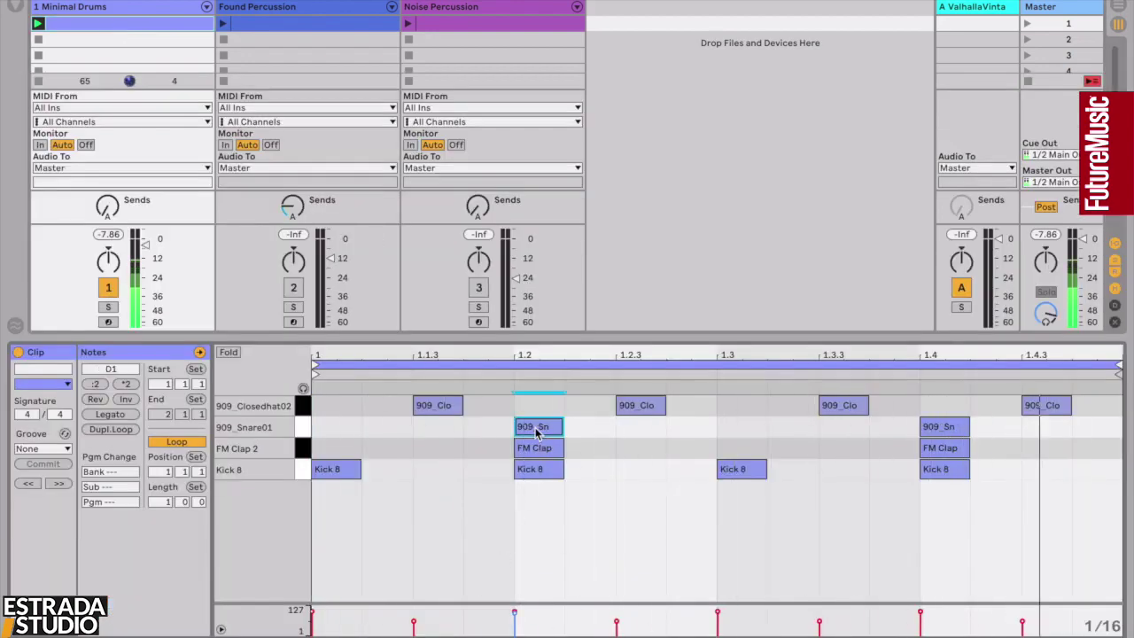
pyautogui.moveTo(516, 614)
pyautogui.mouseDown()
pyautogui.moveTo(515, 635)
pyautogui.moveTo(514, 612)
pyautogui.mouseUp()
pyautogui.click(536, 449)
pyautogui.click(959, 427)
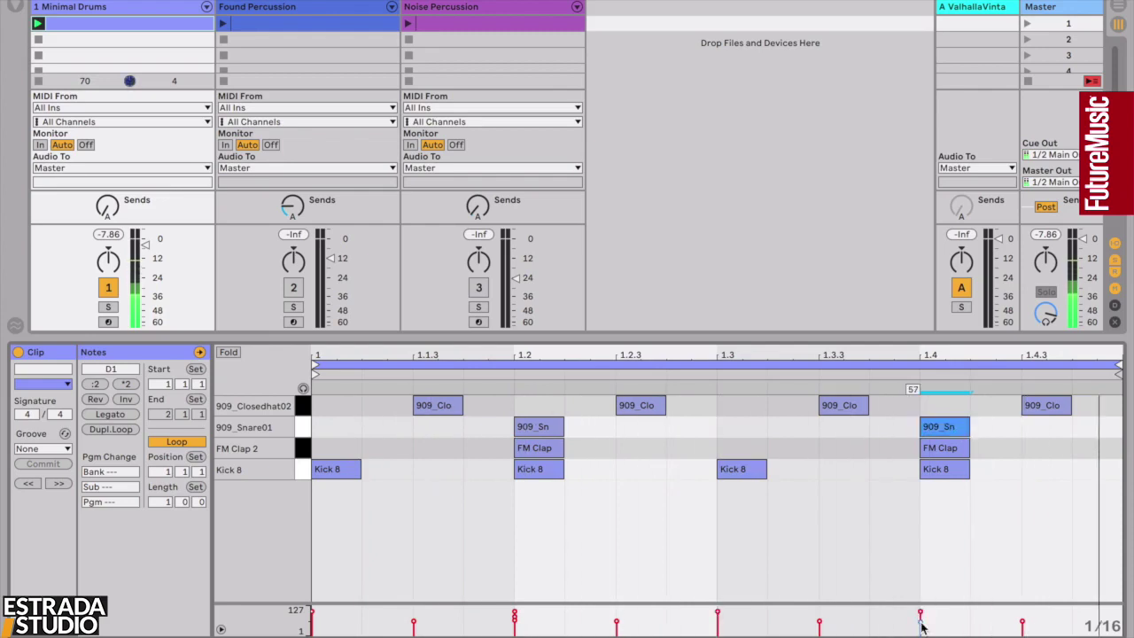
pyautogui.click(930, 452)
pyautogui.moveTo(920, 615)
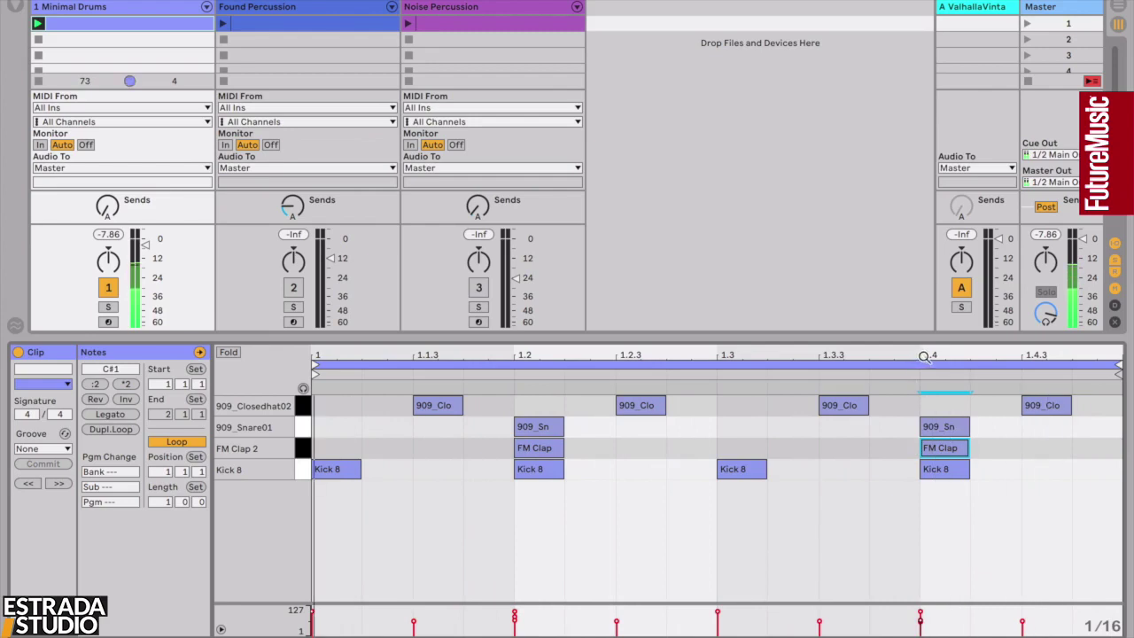
# Step: Nudge the 909_Snare01 note at beat 1.4 slightly earlier and the FM Clap 2 note there slightly later
pyautogui.moveTo(921, 357); pyautogui.dragTo(884, 443)
pyautogui.scroll(3, 924, 416)
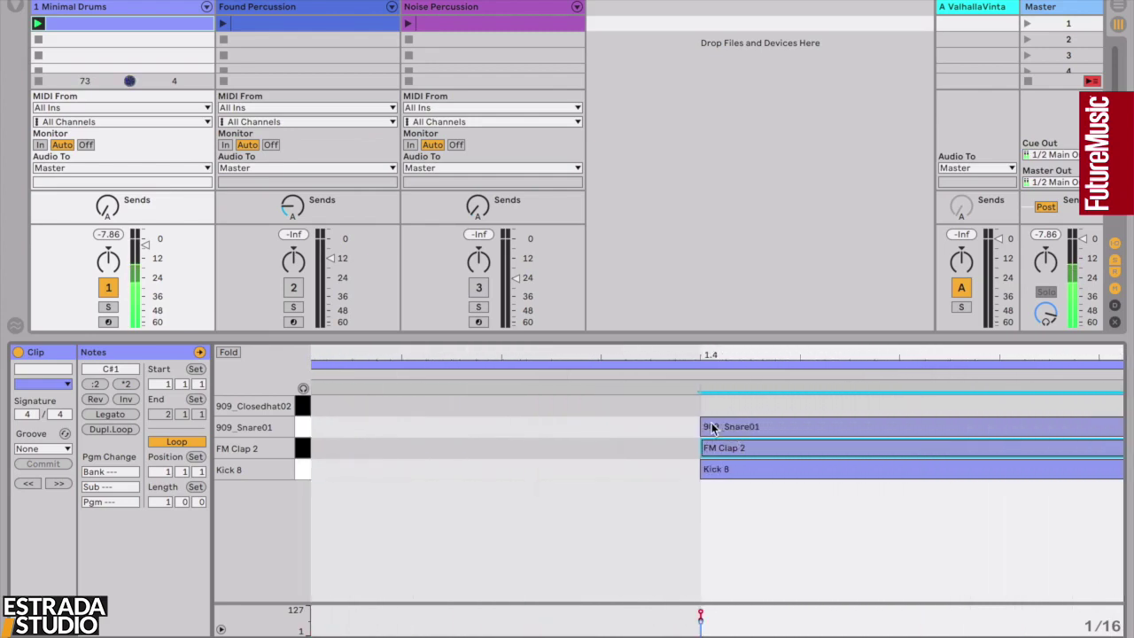
pyautogui.click(710, 427)
pyautogui.press('Left')
pyautogui.press('Left')
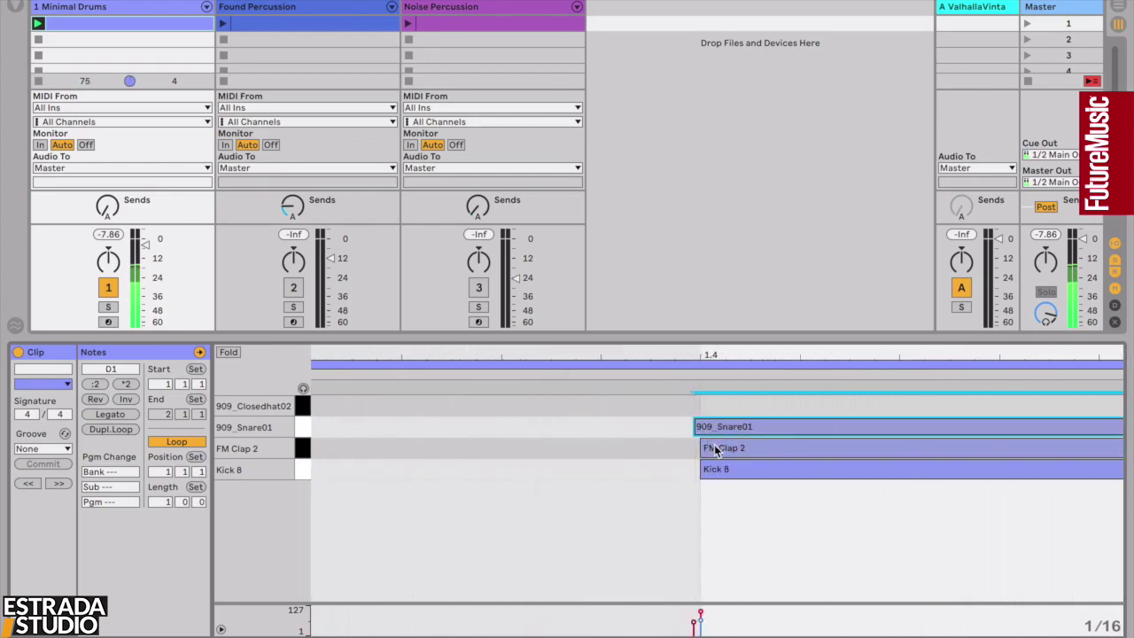
pyautogui.moveTo(715, 450); pyautogui.dragTo(722, 448)
# Step: Offset the notes at beat 1.2 from the kick, placing 909_Snare01 slightly late and FM Clap 2 slightly early
pyautogui.hscroll(-5, 625, 473)
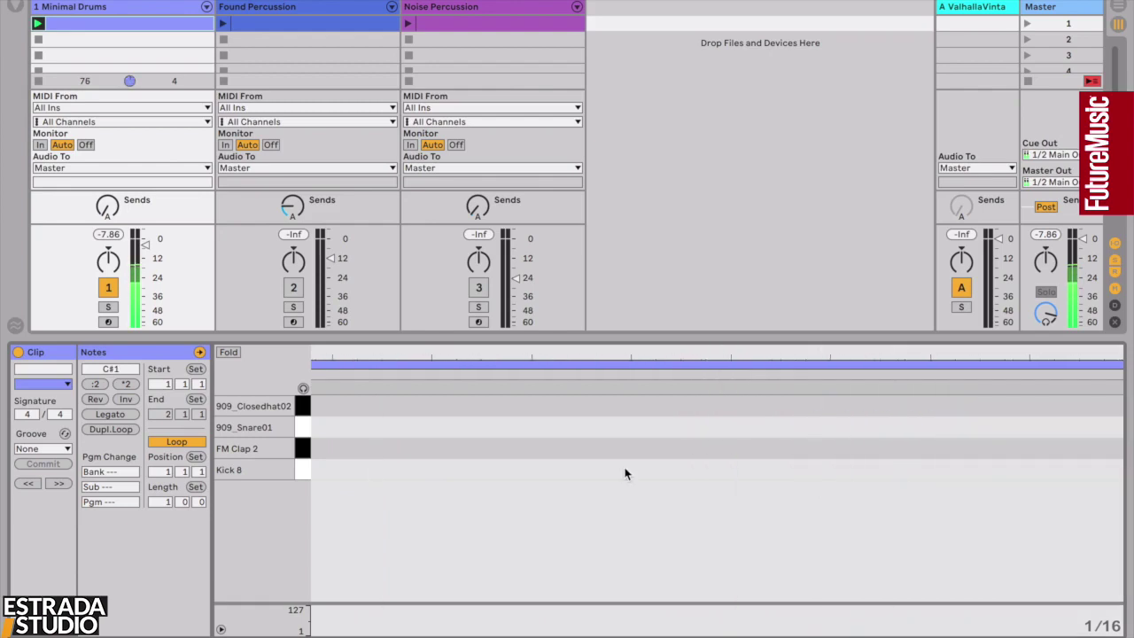
pyautogui.hscroll(-5, 626, 473)
pyautogui.moveTo(612, 354); pyautogui.dragTo(843, 354)
pyautogui.moveTo(455, 355); pyautogui.dragTo(393, 435)
pyautogui.click(385, 430)
pyautogui.click(384, 449)
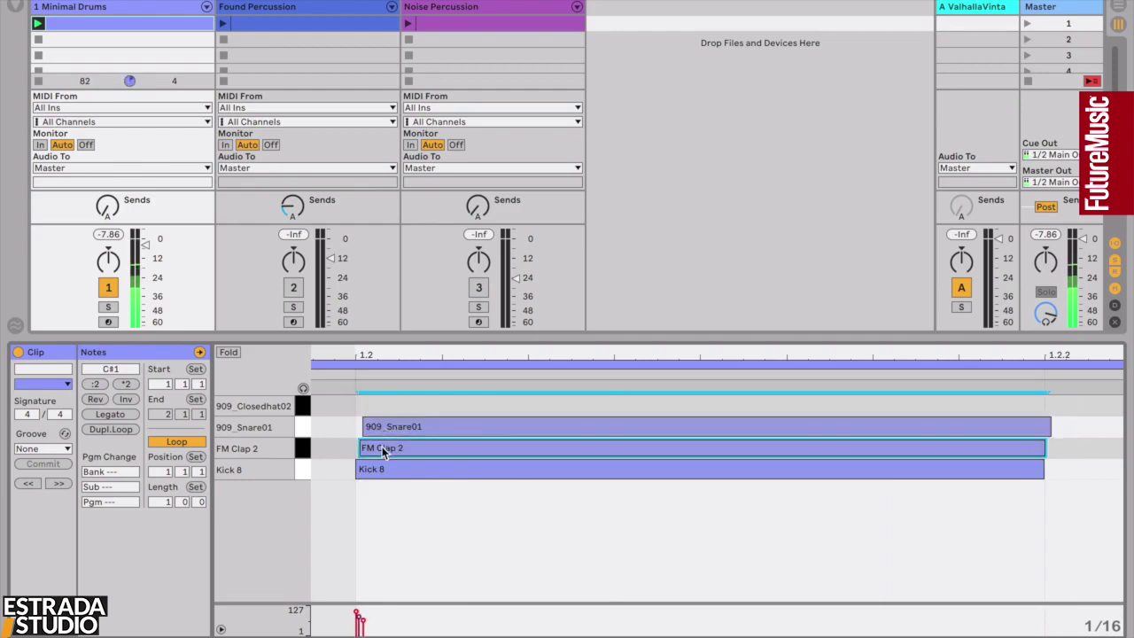
pyautogui.moveTo(374, 431); pyautogui.dragTo(405, 455)
pyautogui.click(373, 450)
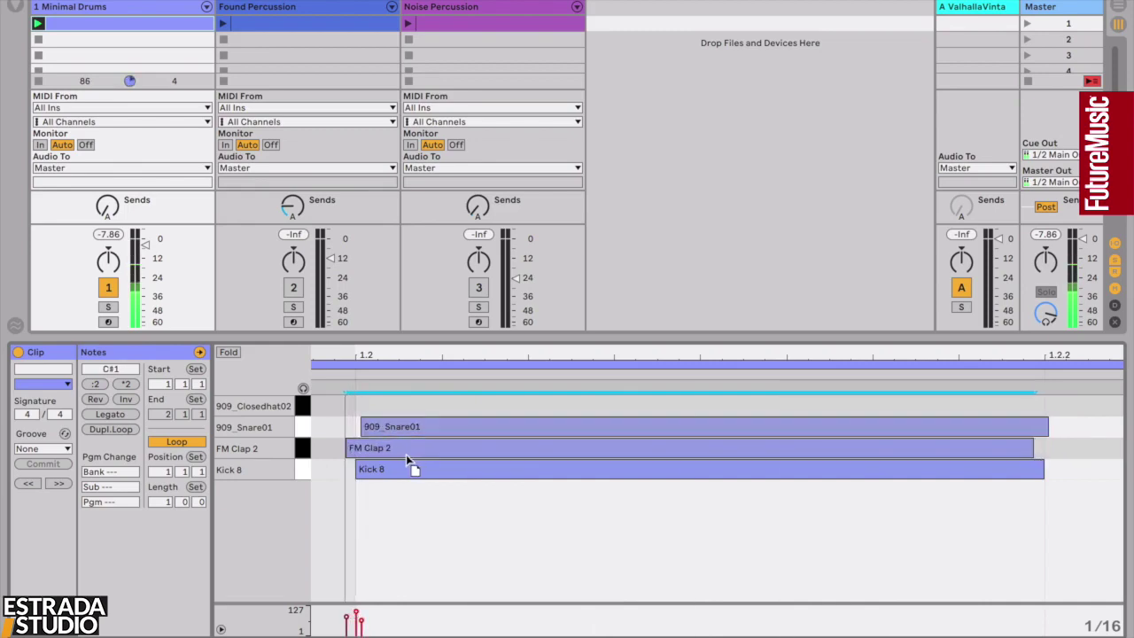
pyautogui.click(399, 427)
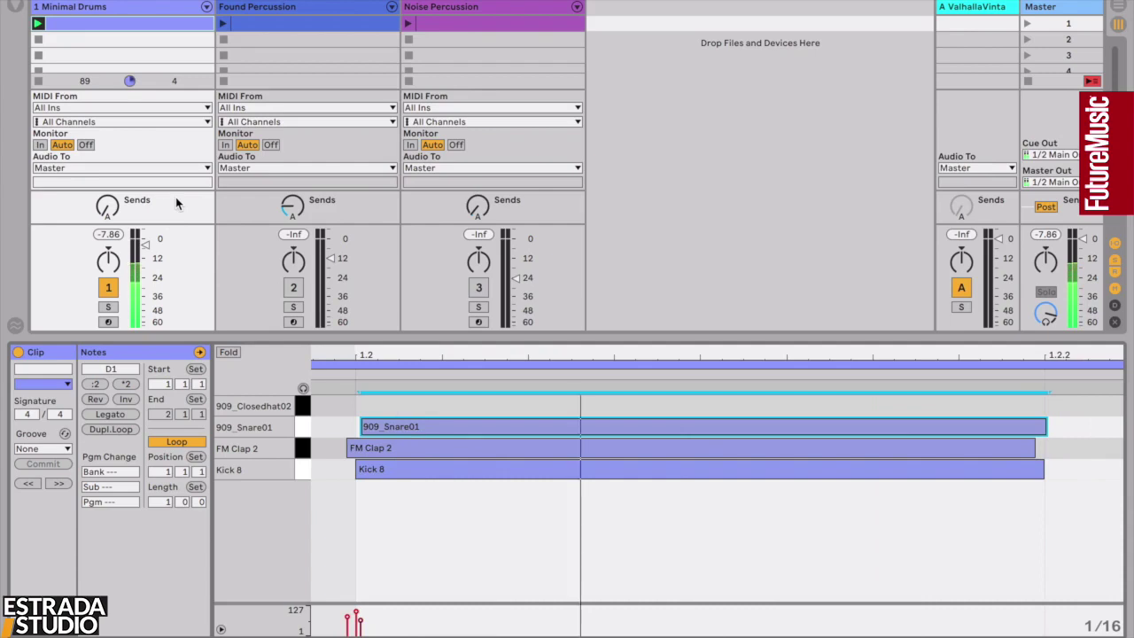
# Step: Show the Found Percussion track's devices, activate that track and deactivate the Minimal Drums track
pyautogui.click(347, 16)
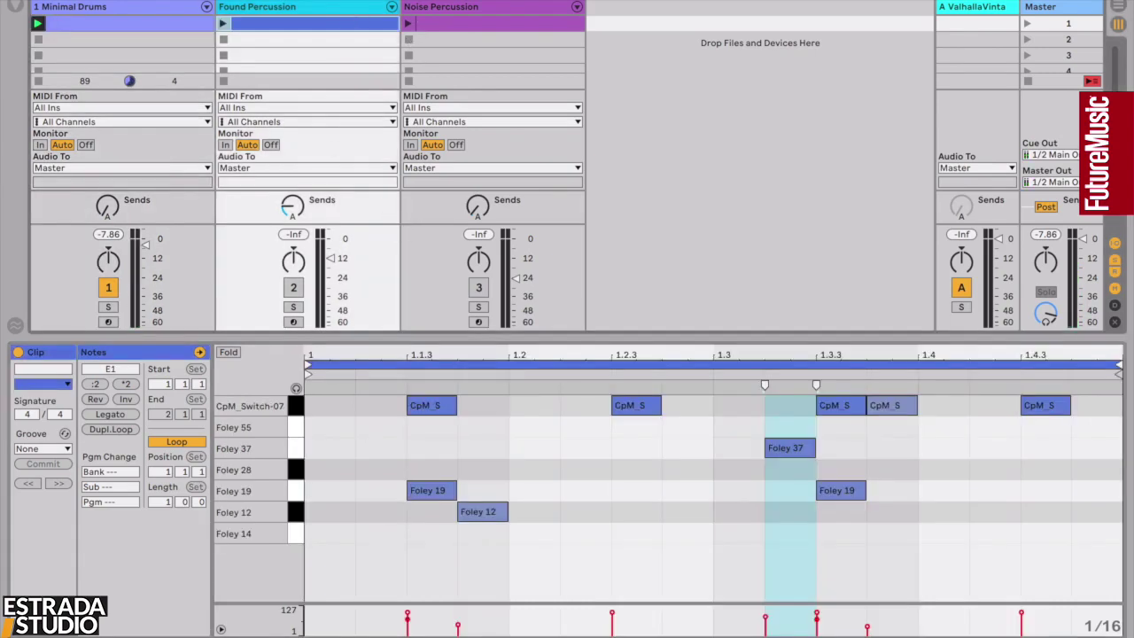
pyautogui.click(246, 9)
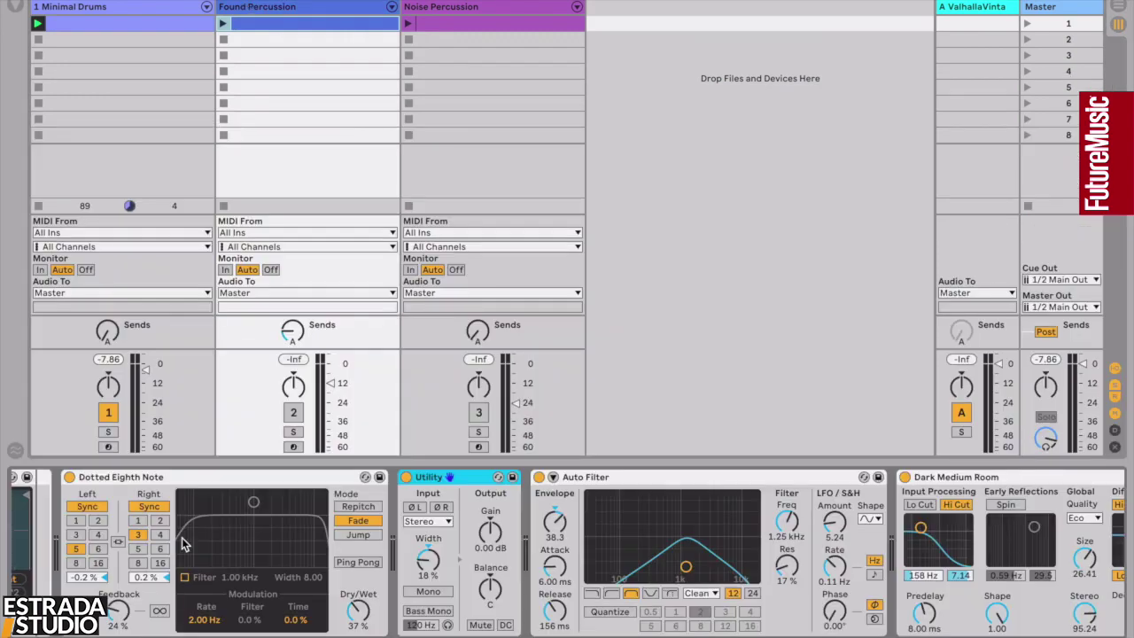
pyautogui.click(293, 413)
pyautogui.click(105, 412)
# Step: Audition the Foley 37, Foley 55 and CpM_Switch-07 pads in the Found Percussion Drum Rack
pyautogui.hscroll(-5, 295, 478)
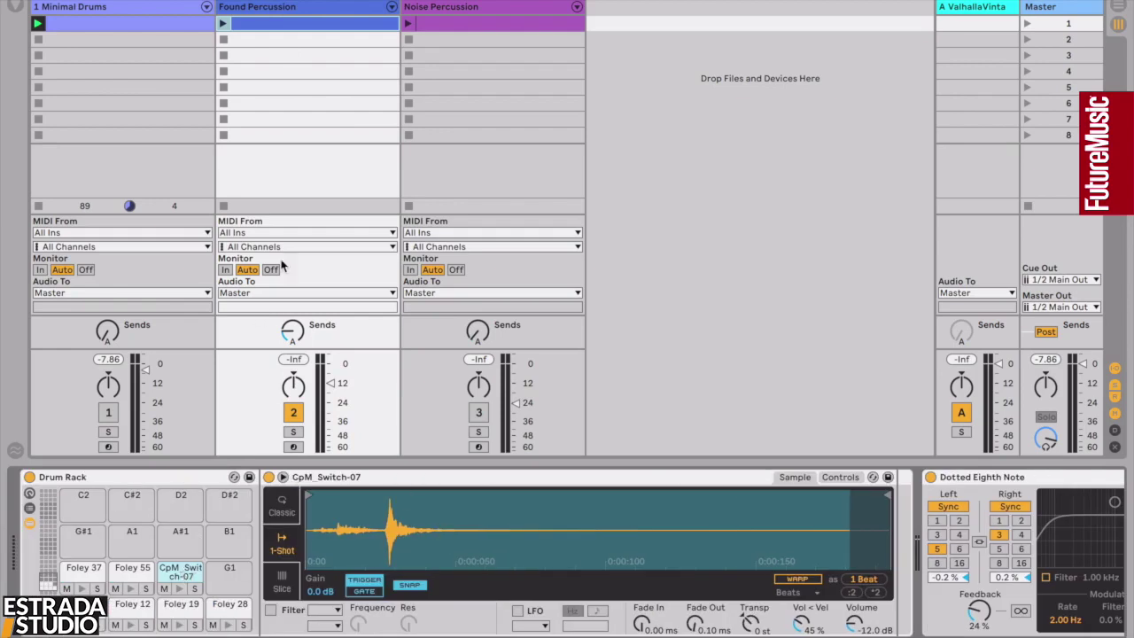
pyautogui.click(79, 588)
pyautogui.click(130, 590)
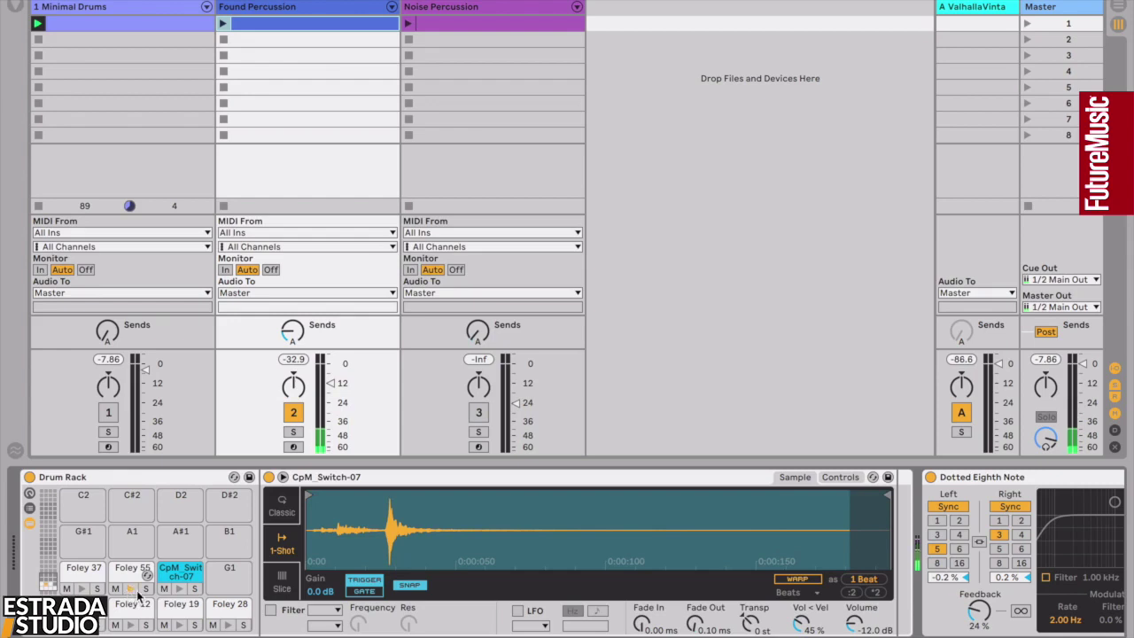
pyautogui.click(180, 589)
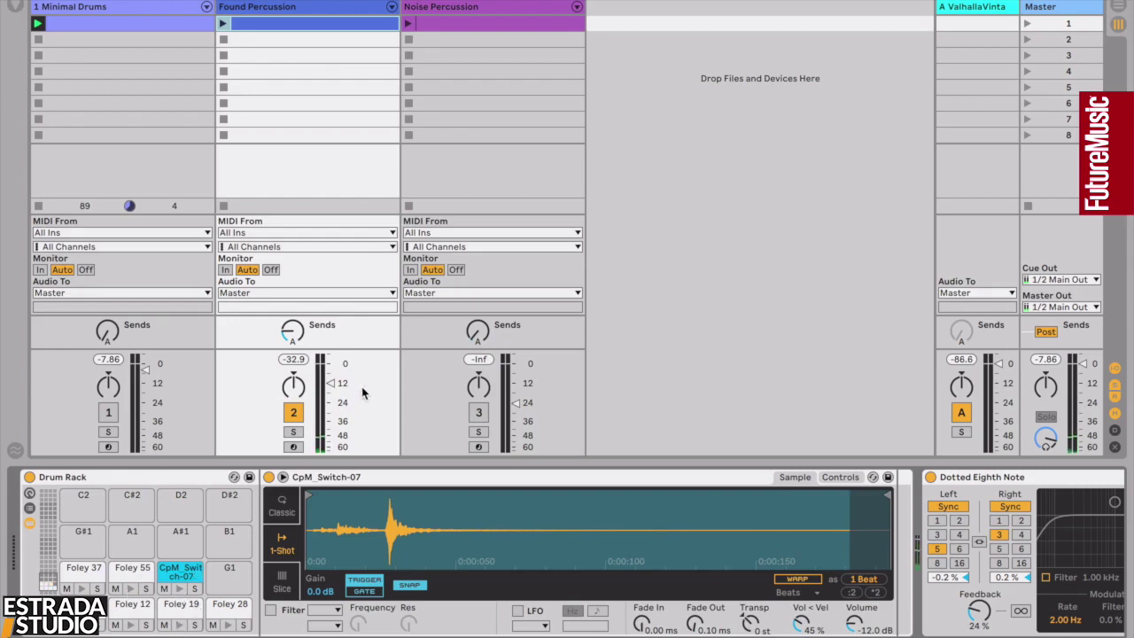
# Step: Raise the Found Percussion track's volume fader above 0 dB and audition the Foley 37 and Foley 55 pads again
pyautogui.moveTo(331, 384); pyautogui.dragTo(332, 386)
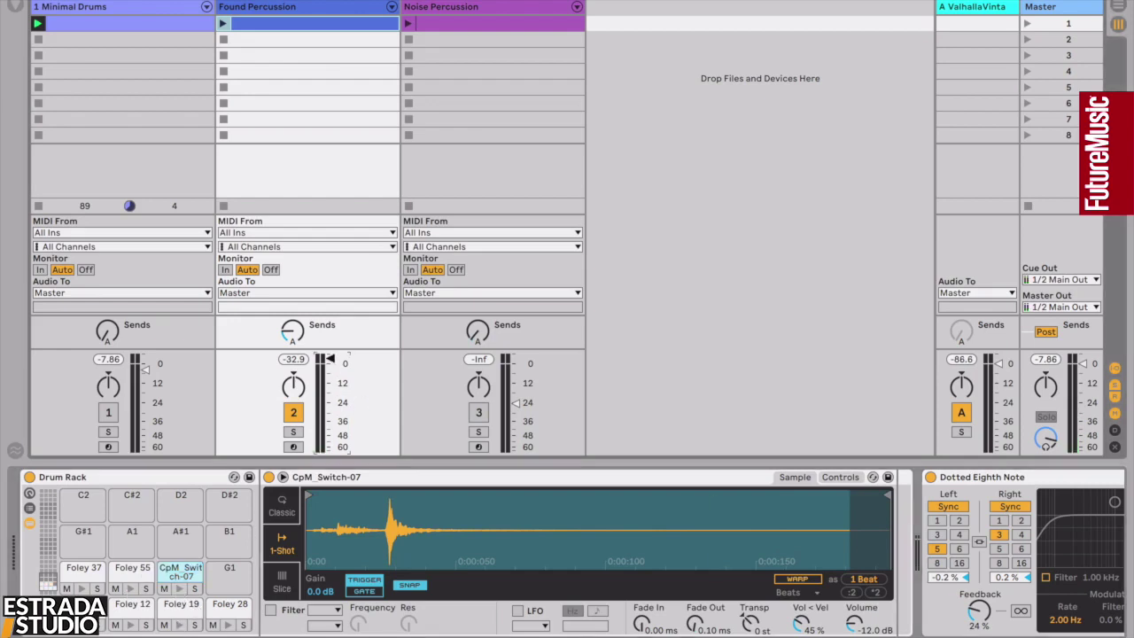
pyautogui.click(82, 590)
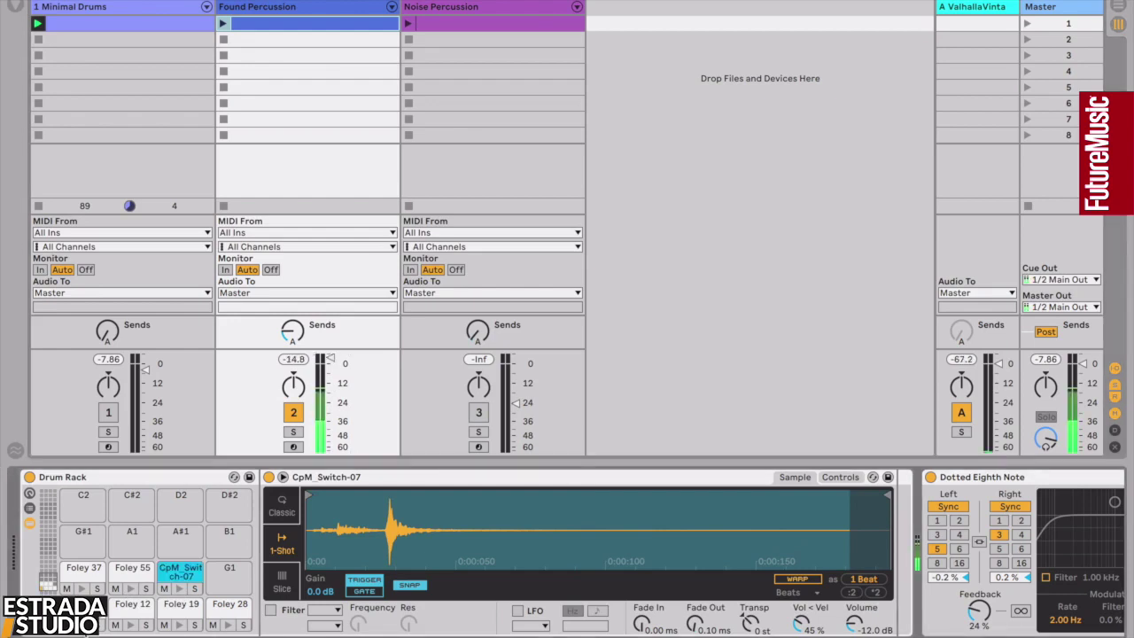
pyautogui.click(82, 589)
pyautogui.click(131, 589)
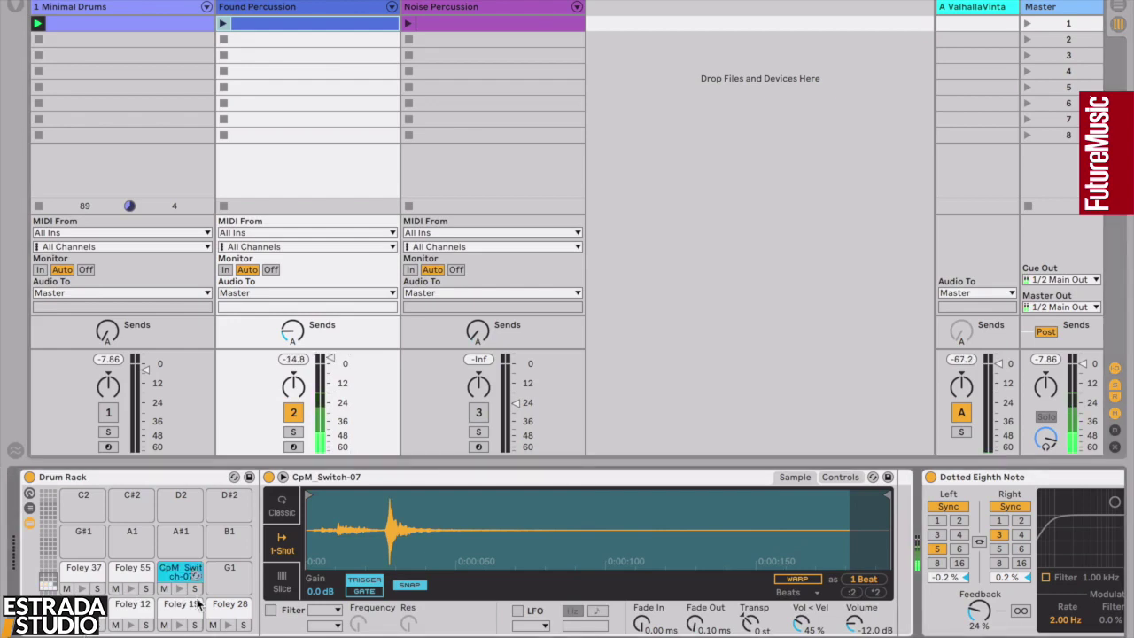
# Step: Switch off the Dotted Eighth Note delay, Utility, Auto Filter and Dark Medium Room reverb on the Found Percussion track
pyautogui.hscroll(3, 354, 602)
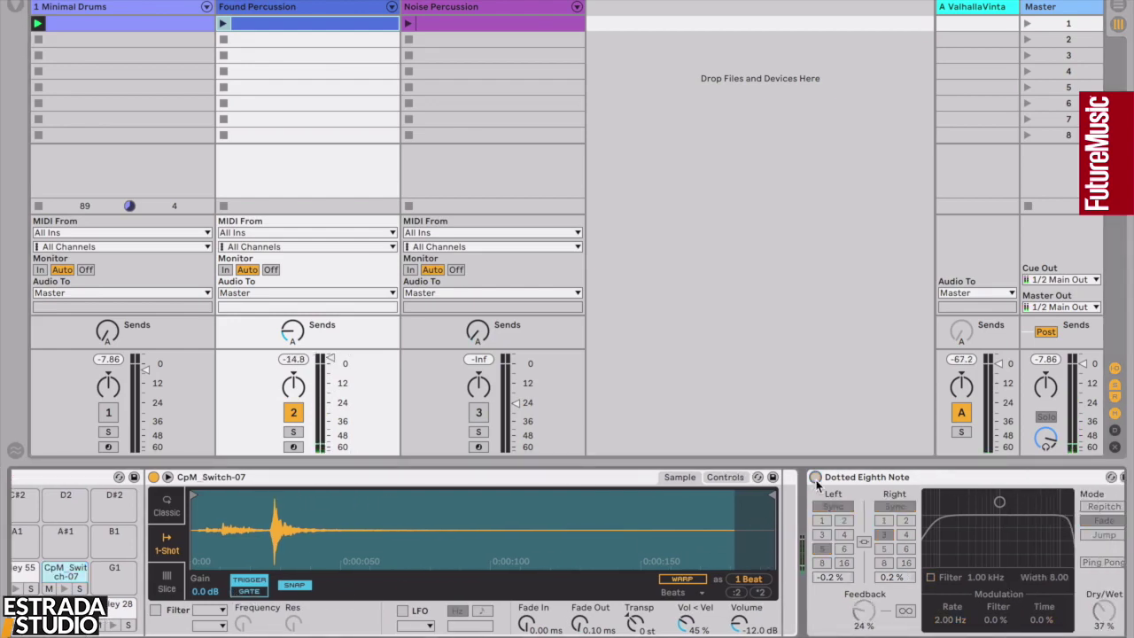
pyautogui.click(815, 478)
pyautogui.hscroll(5, 816, 483)
pyautogui.click(883, 476)
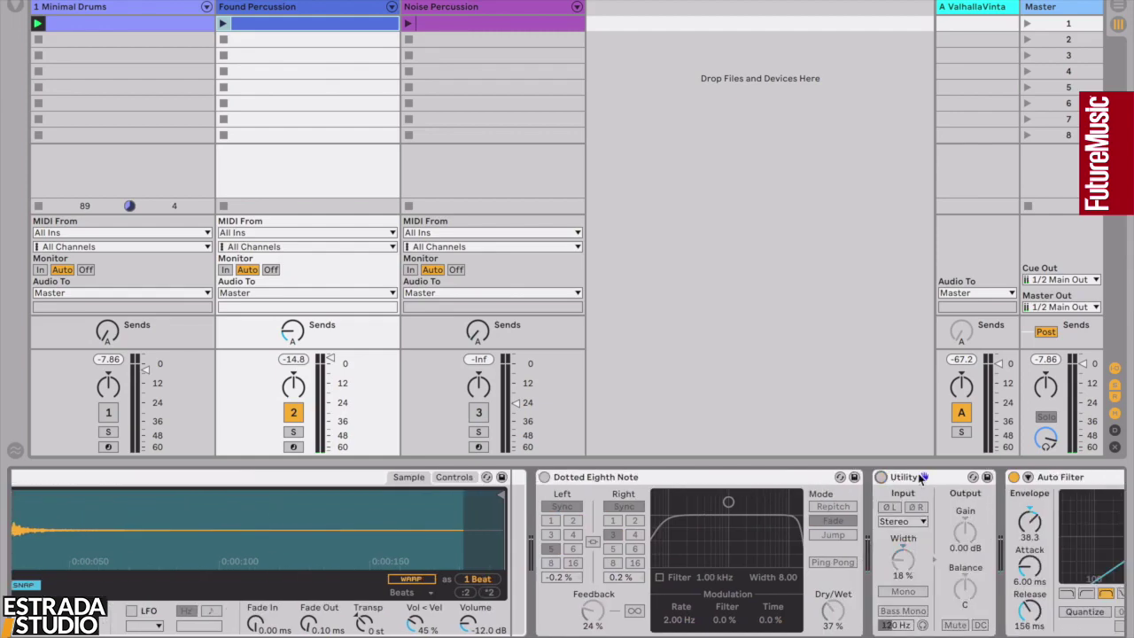
pyautogui.click(1014, 476)
pyautogui.hscroll(7, 1019, 483)
pyautogui.click(971, 477)
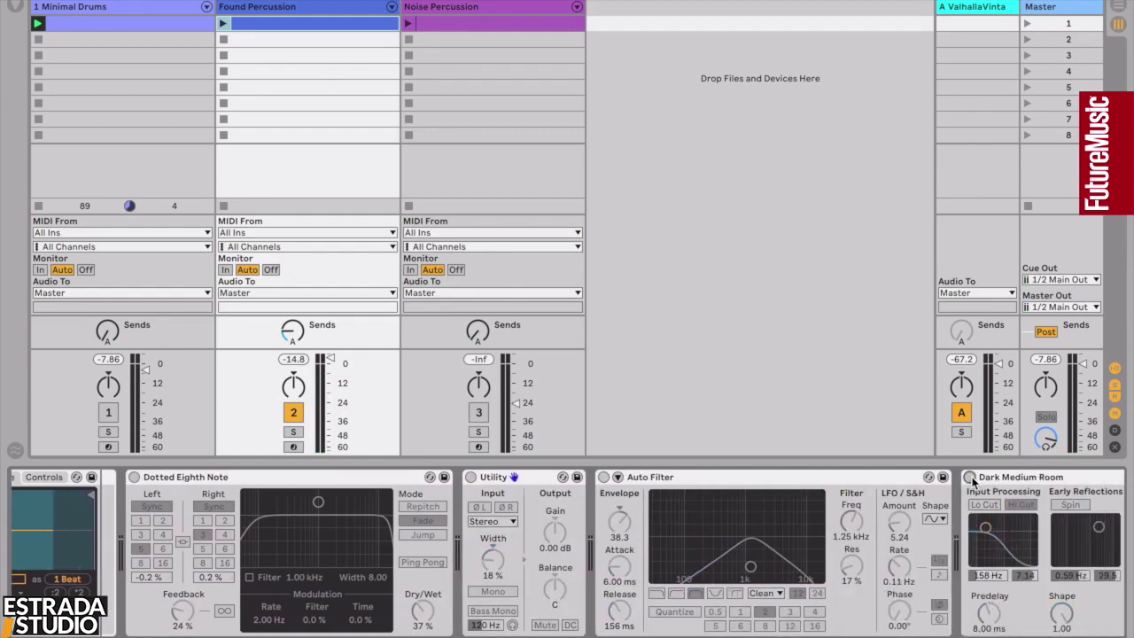
pyautogui.hscroll(6, 973, 481)
pyautogui.hscroll(-18, 973, 481)
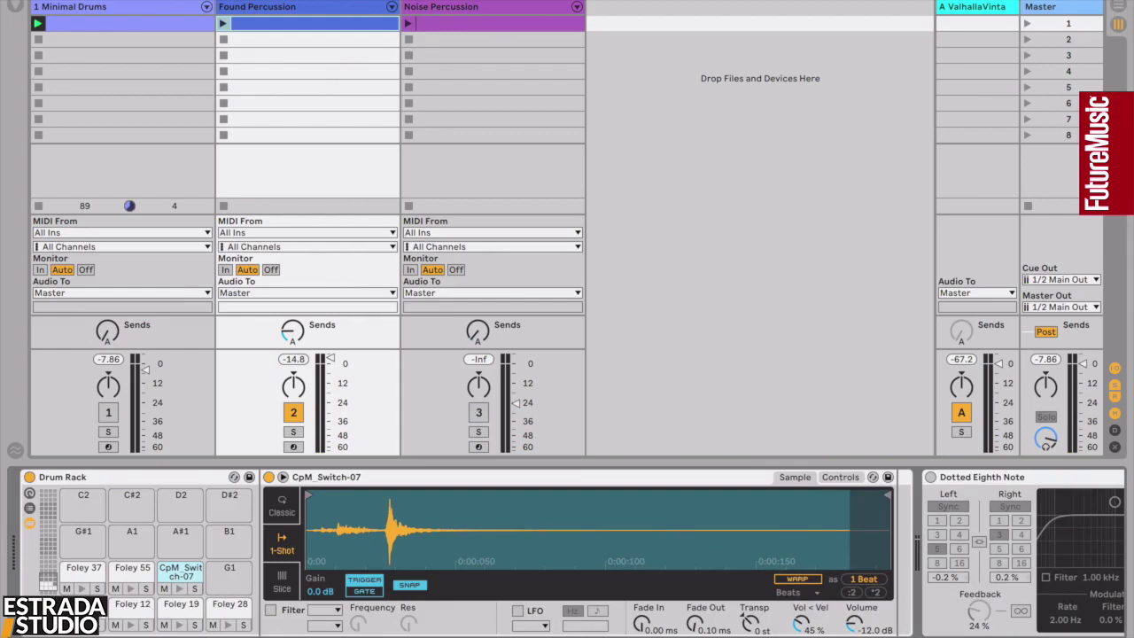
# Step: Audition the dry Foley 37, Foley 55, CpM_Switch-07, Foley 19 and Foley 28 pads without the effects
pyautogui.click(82, 589)
pyautogui.click(82, 588)
pyautogui.click(132, 590)
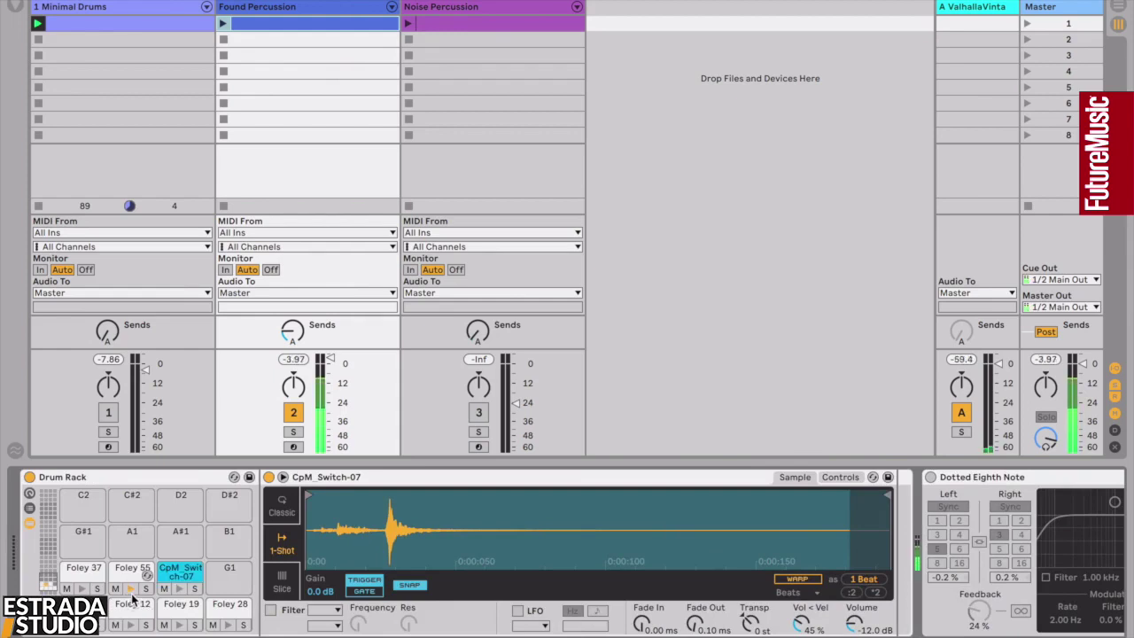
pyautogui.click(179, 590)
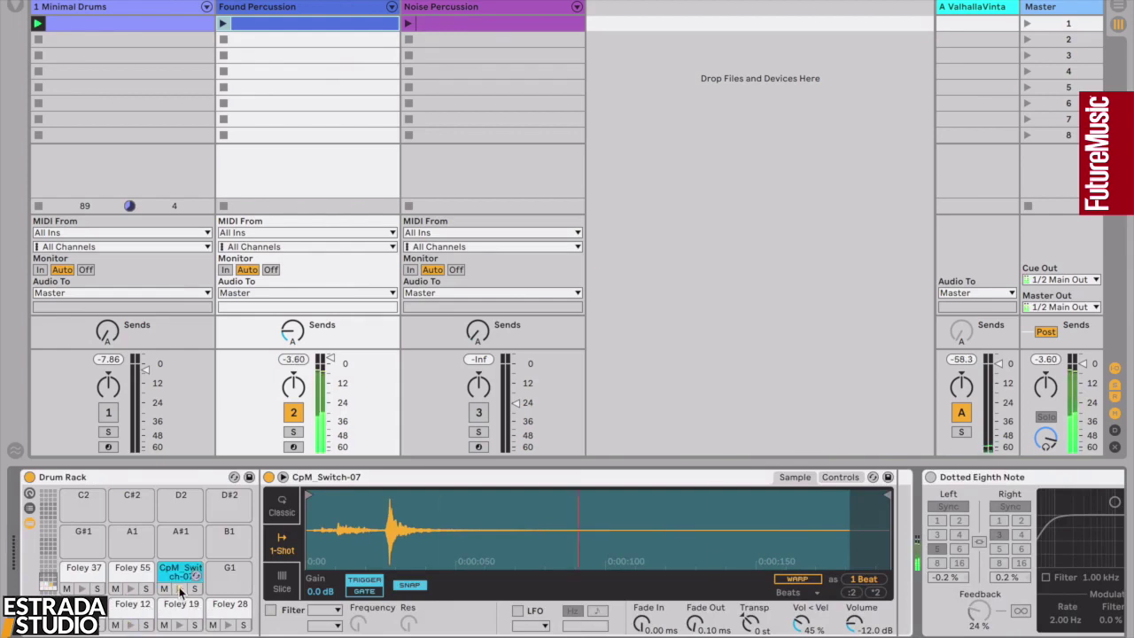
pyautogui.click(180, 624)
pyautogui.click(229, 625)
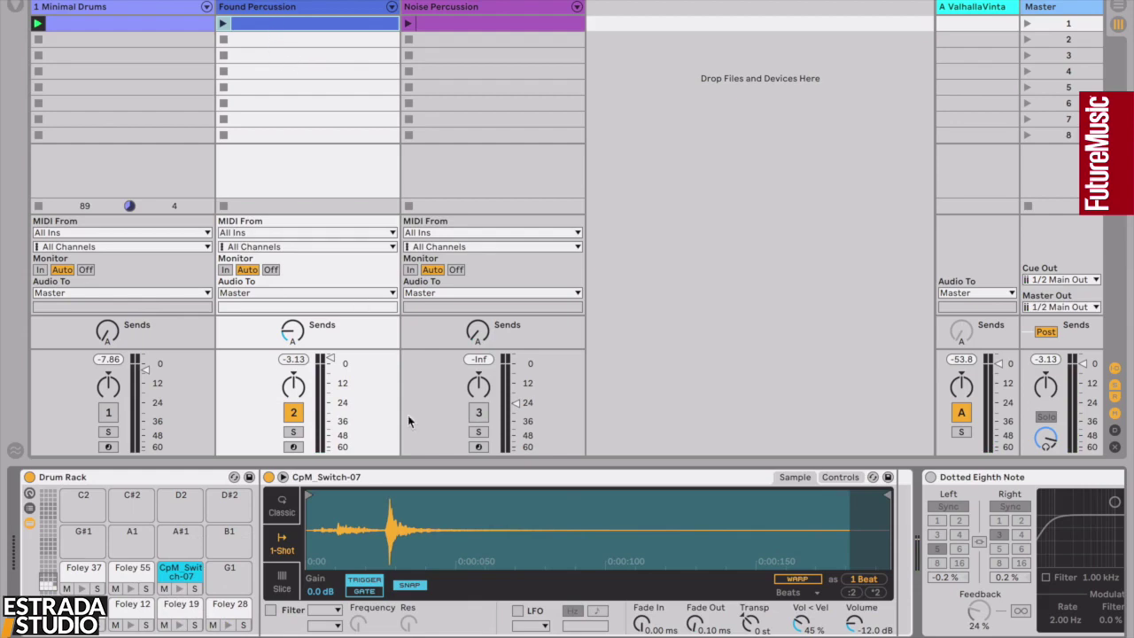
# Step: Show the sample waveforms of the Foley 55 and Foley 37 pads
pyautogui.click(125, 573)
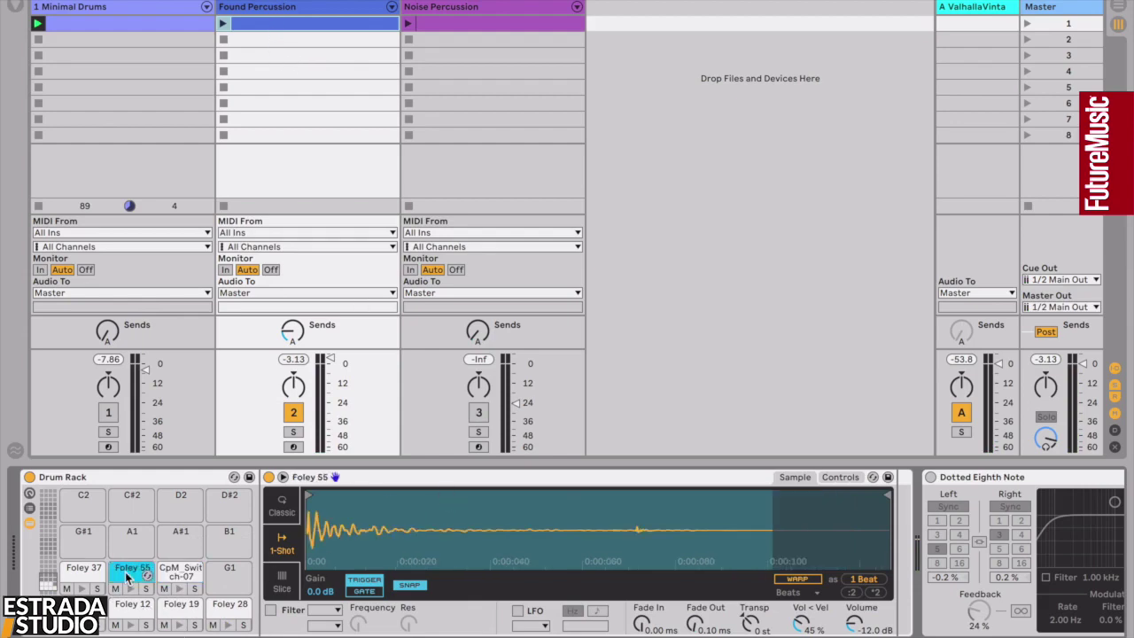
pyautogui.click(71, 576)
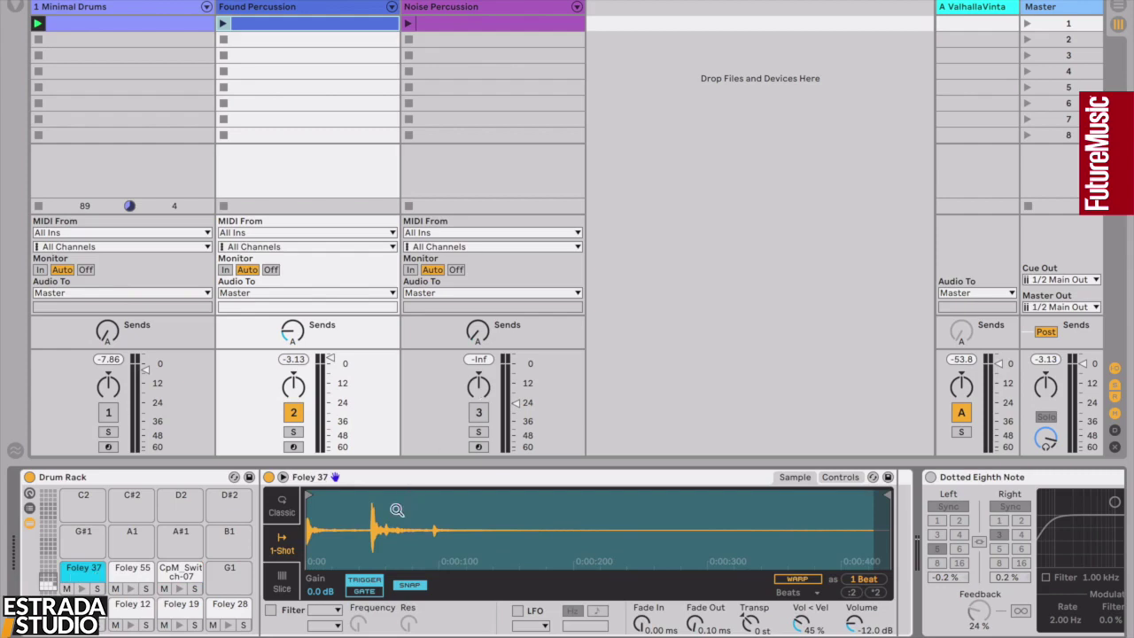
# Step: Examine the note patterns of the Found Percussion and Minimal Drums clips, with the whole drum bar in view
pyautogui.doubleClick(260, 27)
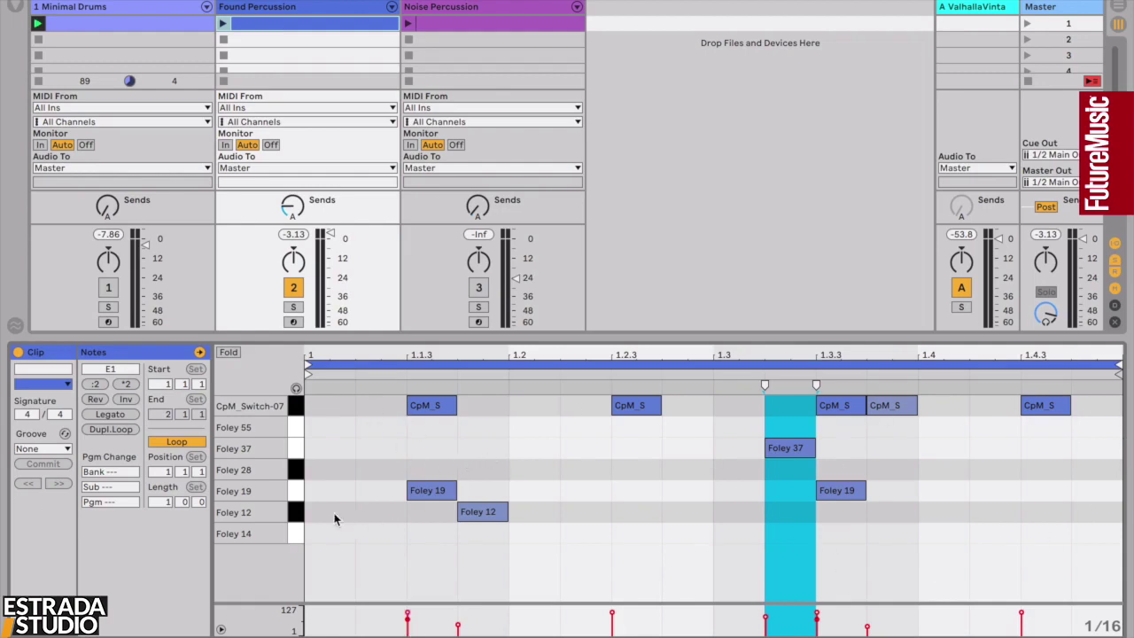
pyautogui.click(106, 31)
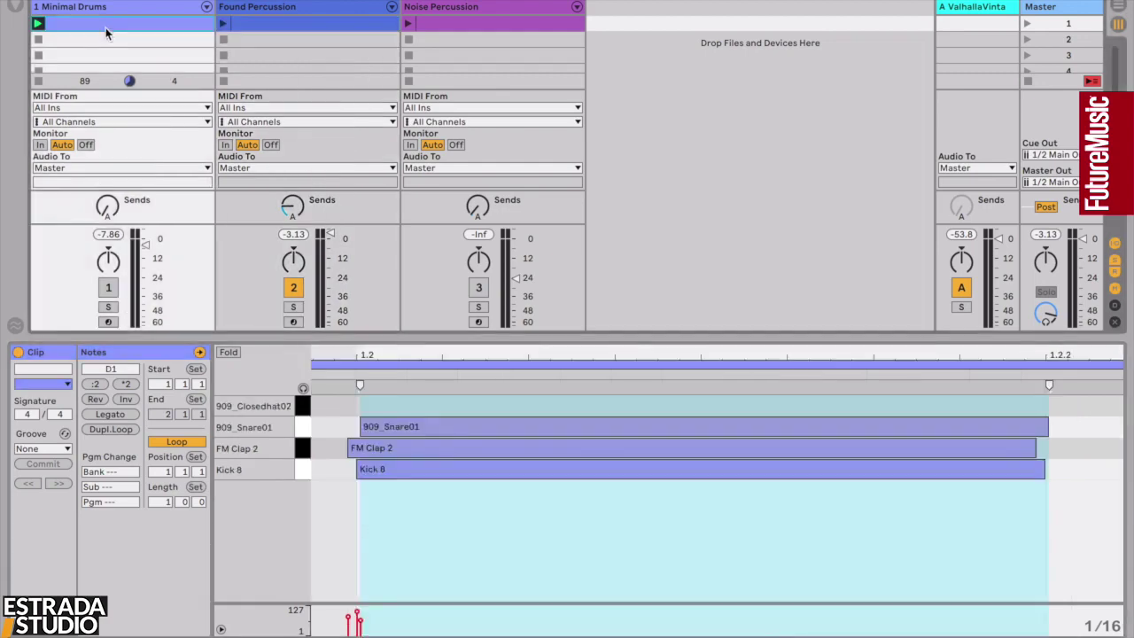
pyautogui.moveTo(392, 362); pyautogui.dragTo(485, 370)
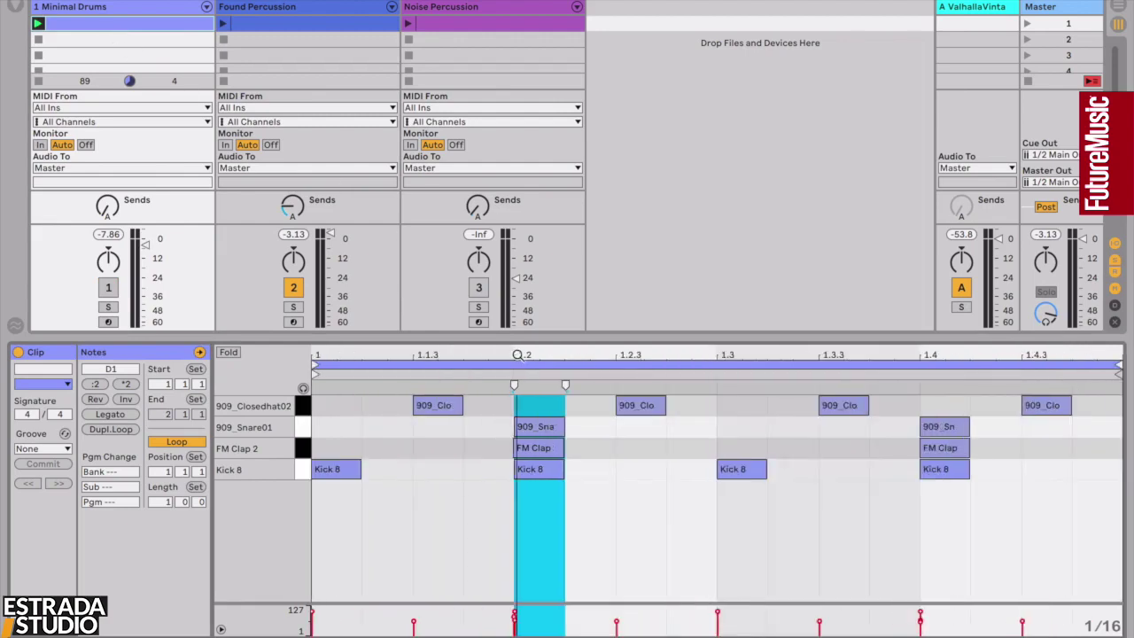
# Step: Play the Found Percussion clip together with the unmuted Minimal Drums track and turn Found Percussion's send A fully down
pyautogui.click(223, 24)
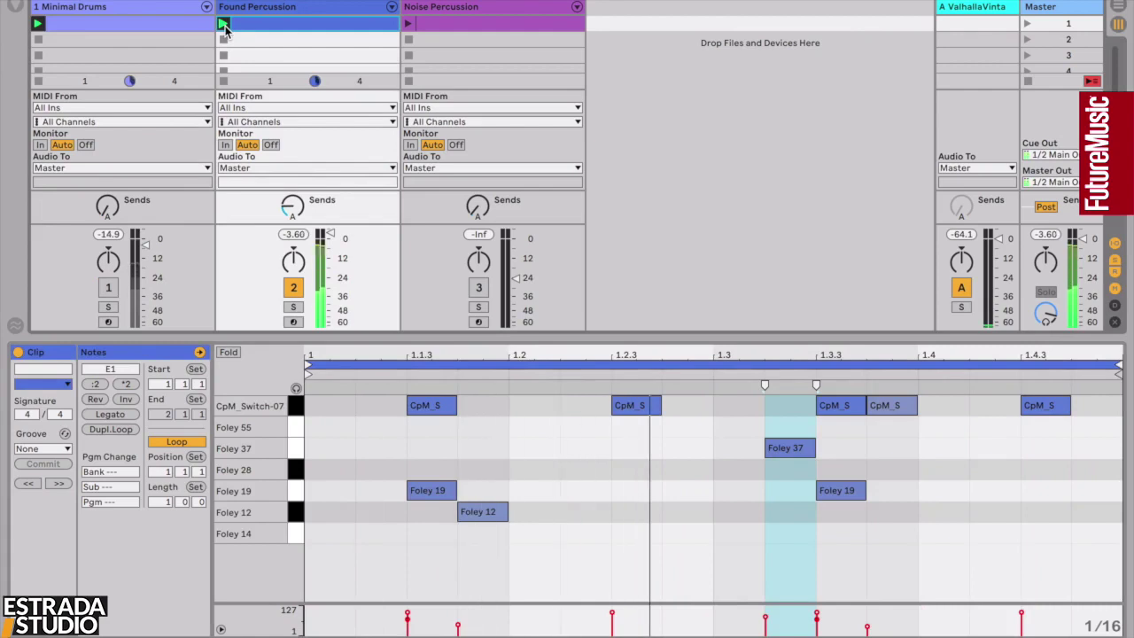
pyautogui.click(109, 291)
pyautogui.click(109, 289)
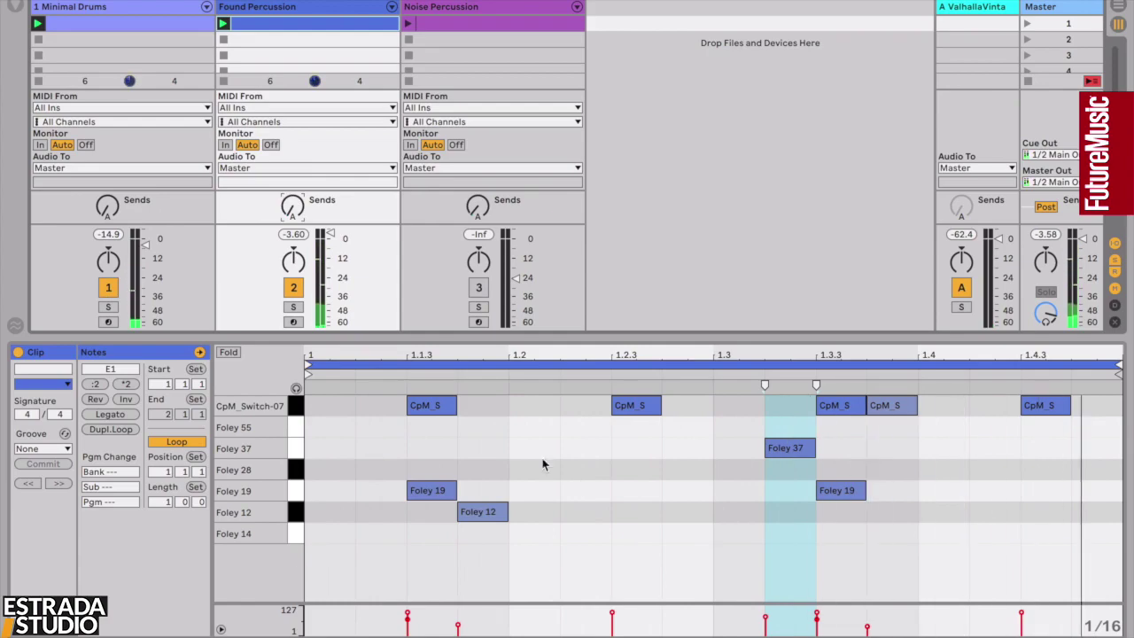
# Step: Switch on Found Percussion's Dotted Eighth Note delay at 36% dry/wet and its Utility at 20% width while the clip plays
pyautogui.doubleClick(312, 9)
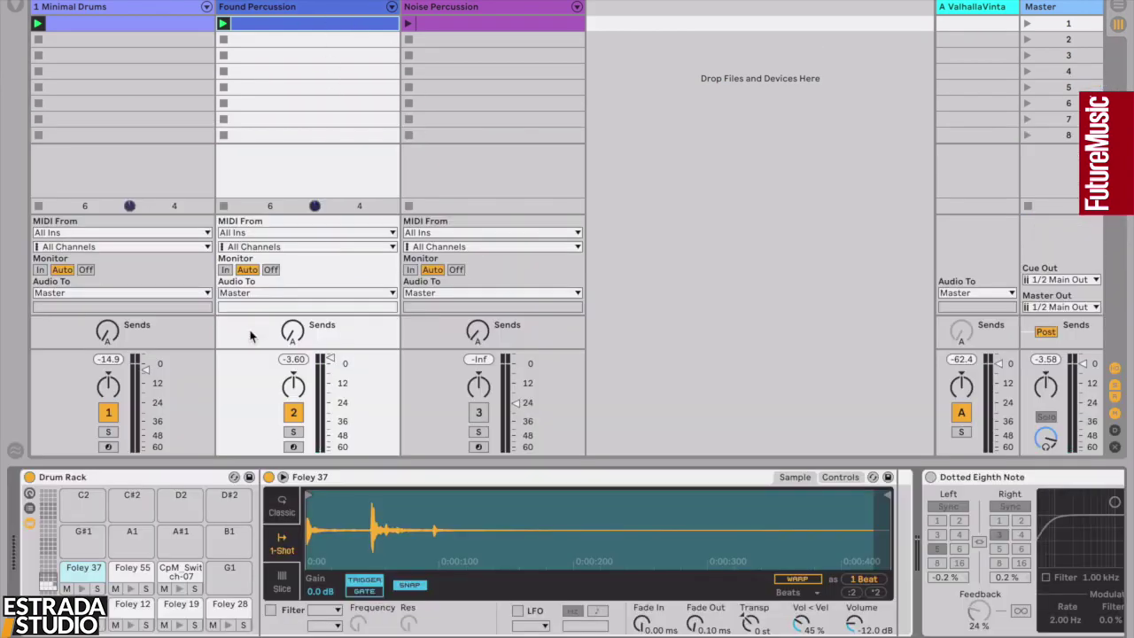
pyautogui.hscroll(10, 462, 488)
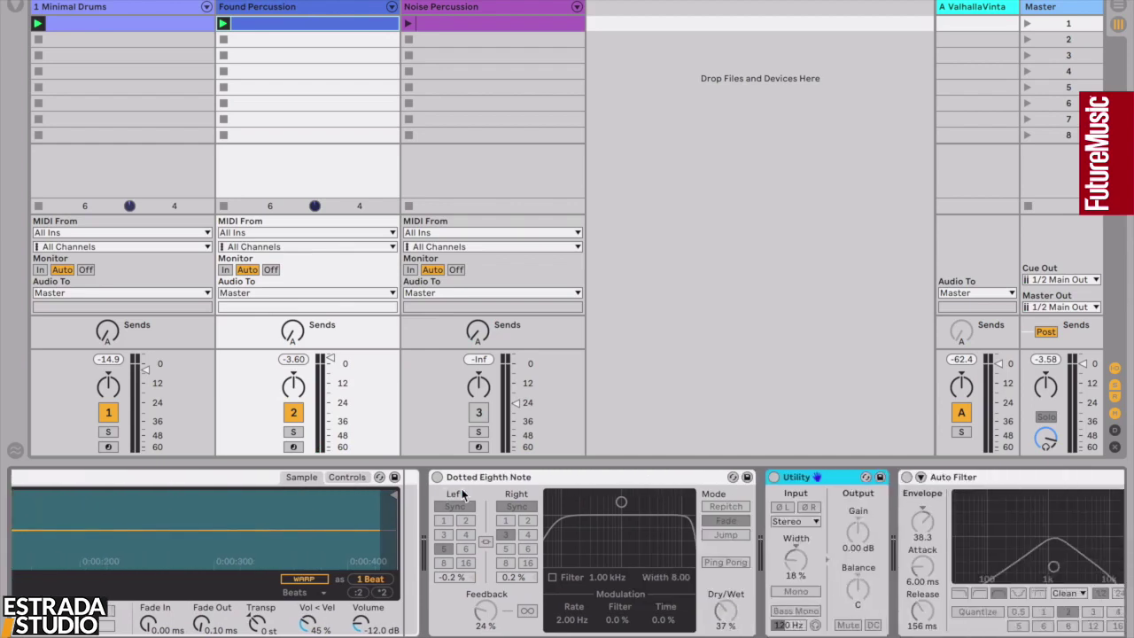
pyautogui.hscroll(3, 462, 493)
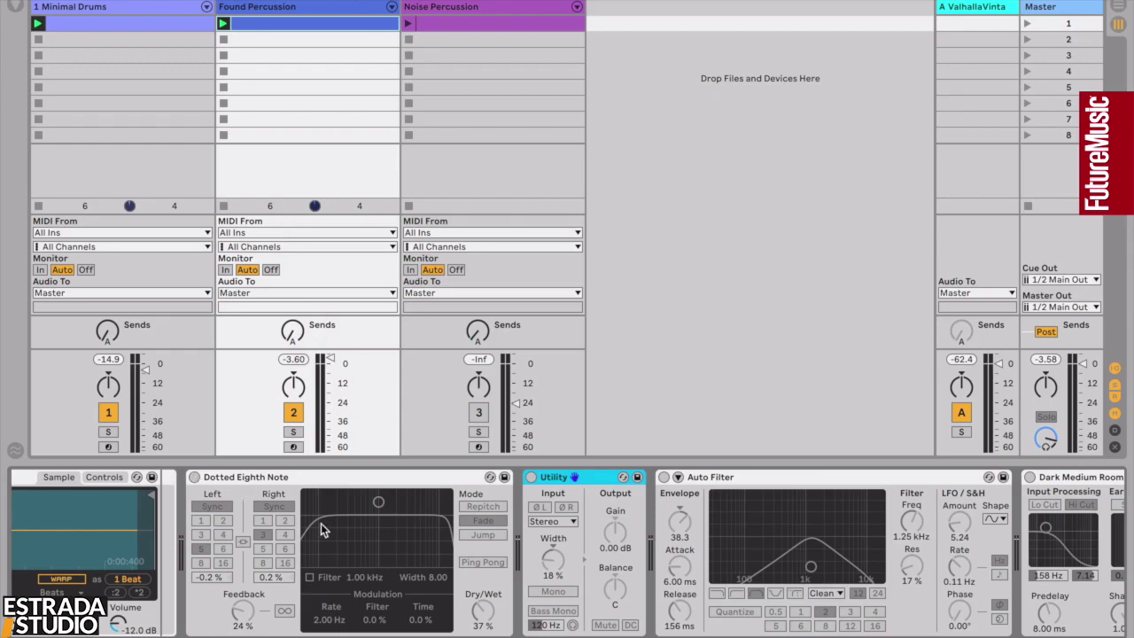
pyautogui.click(194, 478)
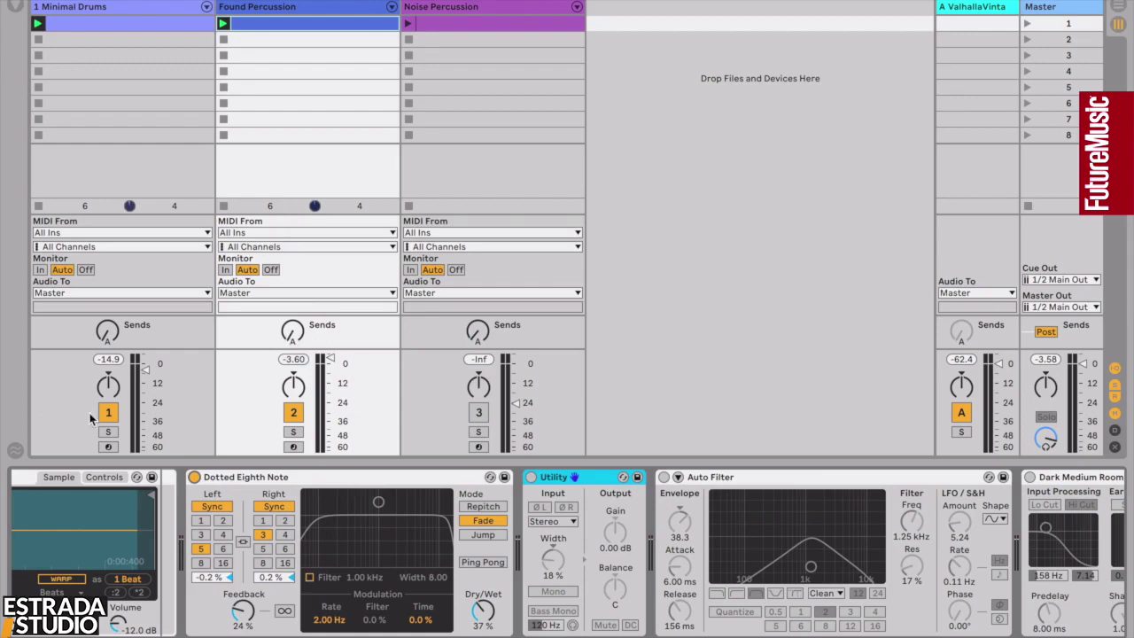
pyautogui.click(224, 24)
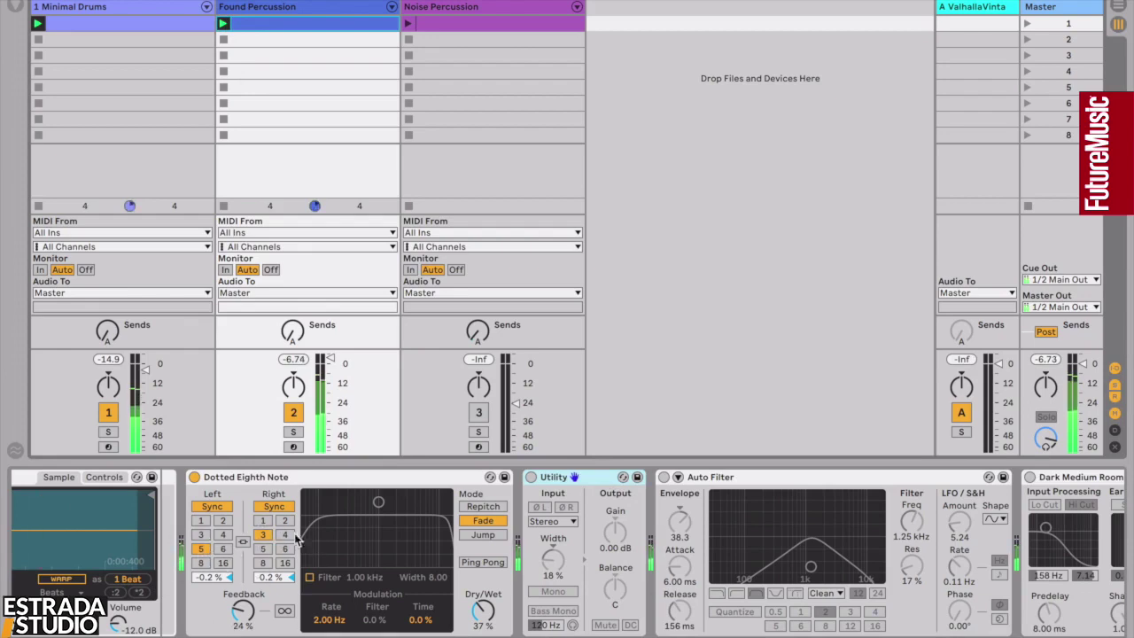
pyautogui.click(531, 479)
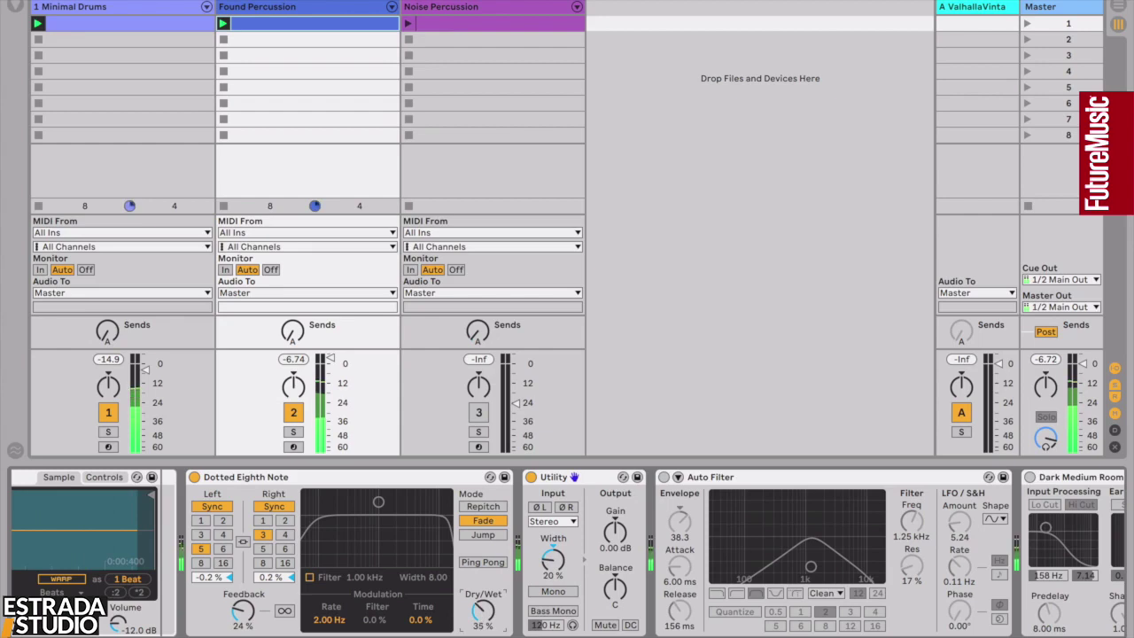
pyautogui.hscroll(5, 808, 532)
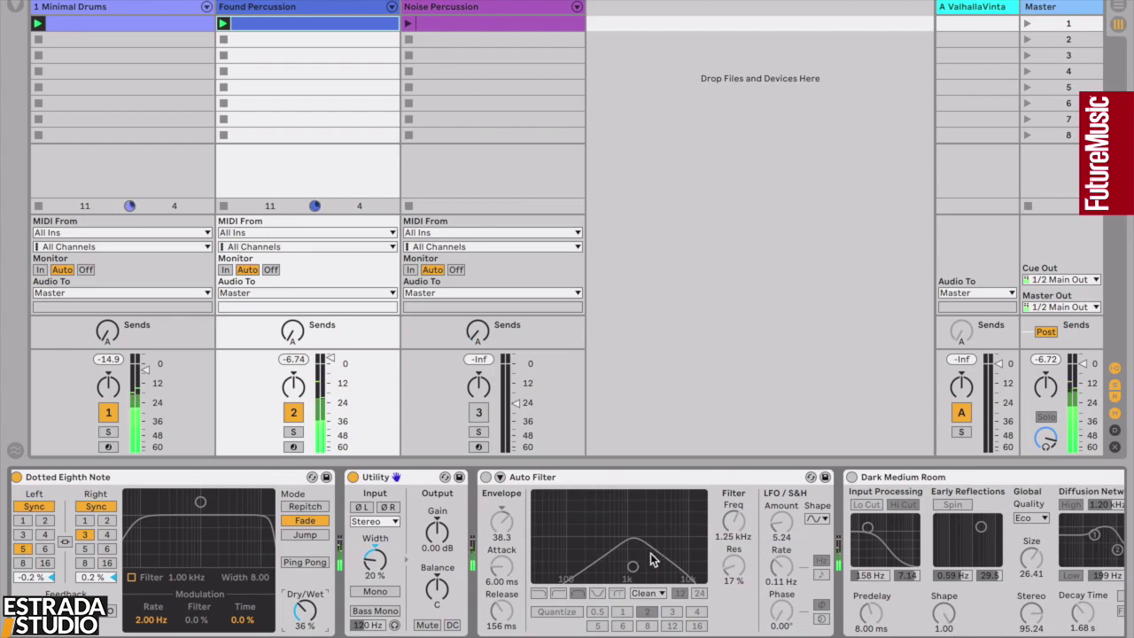
# Step: Switch on the Auto Filter with envelope 28.2, LFO amount 6.67, frequency 1.12 kHz and resonance 19%
pyautogui.click(486, 476)
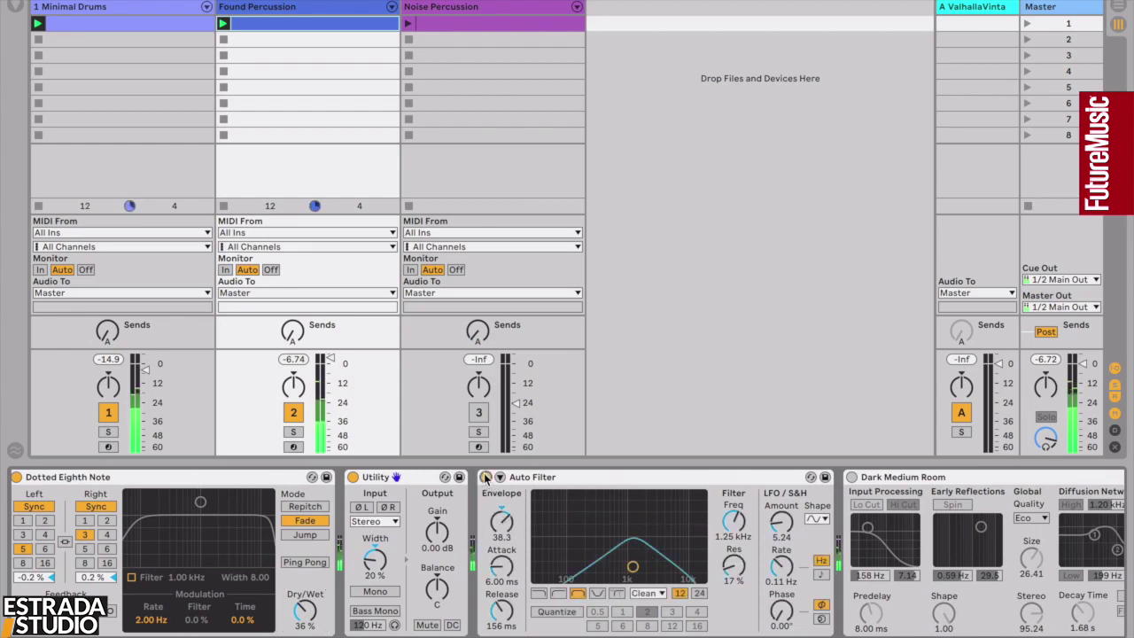
pyautogui.moveTo(507, 524); pyautogui.dragTo(507, 532)
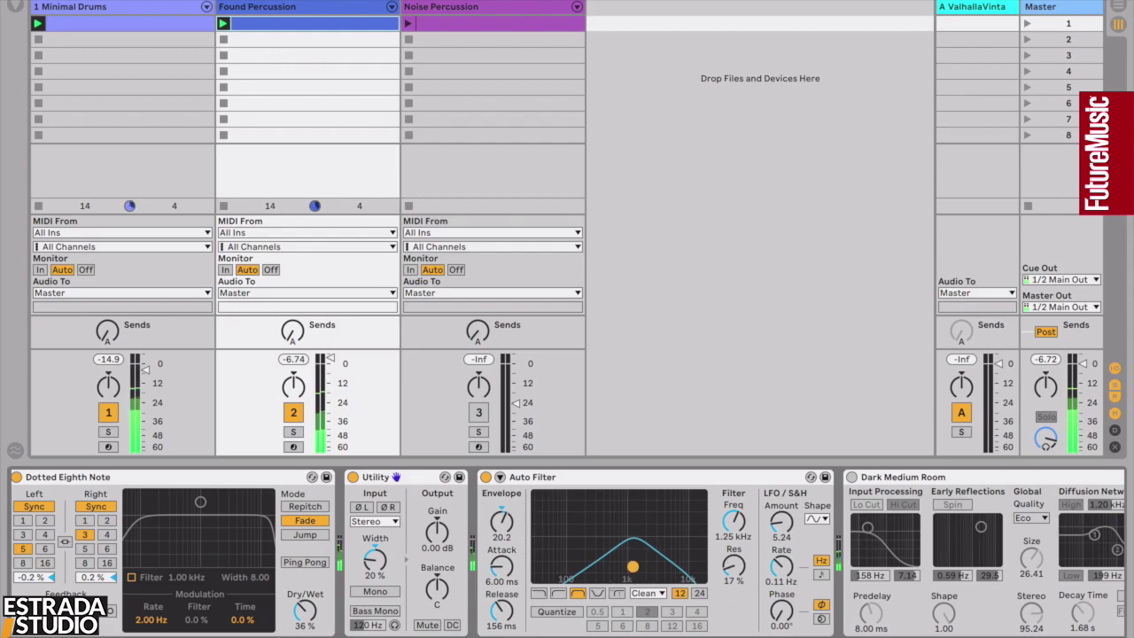
pyautogui.moveTo(633, 566); pyautogui.dragTo(632, 565)
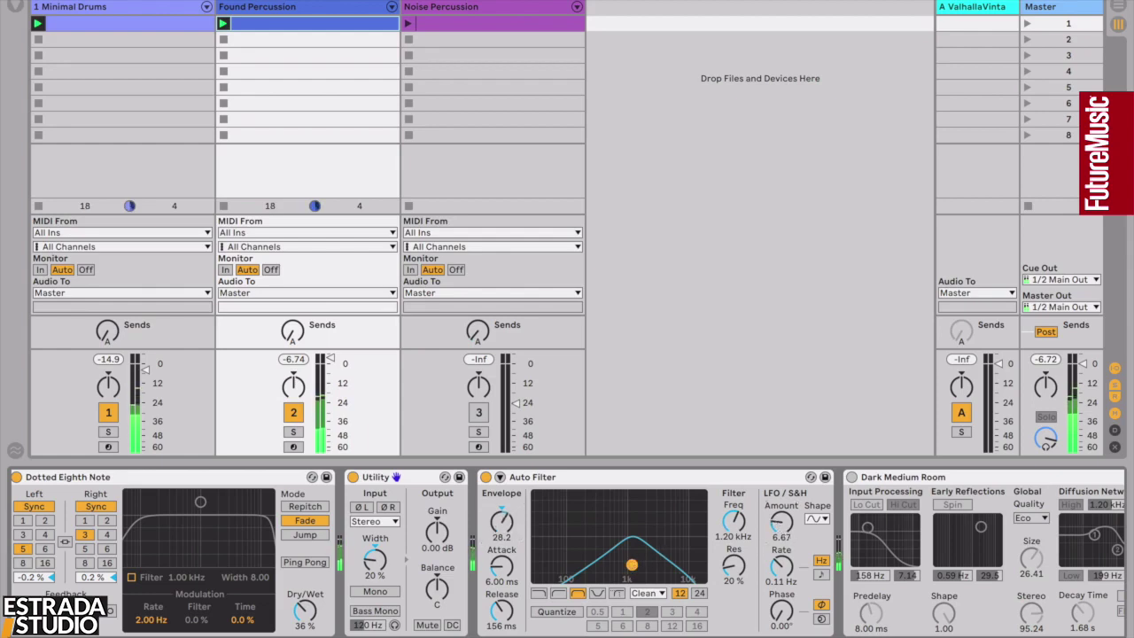
pyautogui.moveTo(632, 565); pyautogui.dragTo(630, 566)
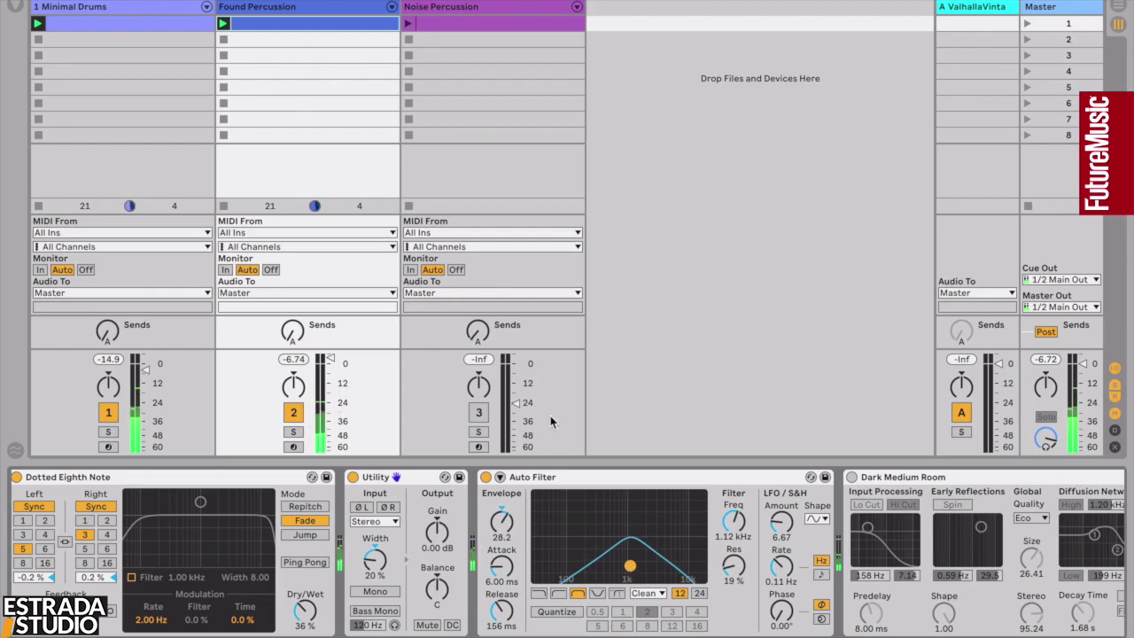
# Step: Switch on the Dark Medium Room reverb and balance the faders, with Minimal Drums at about 0 dB and Found Percussion slightly lower
pyautogui.hscroll(3, 574, 534)
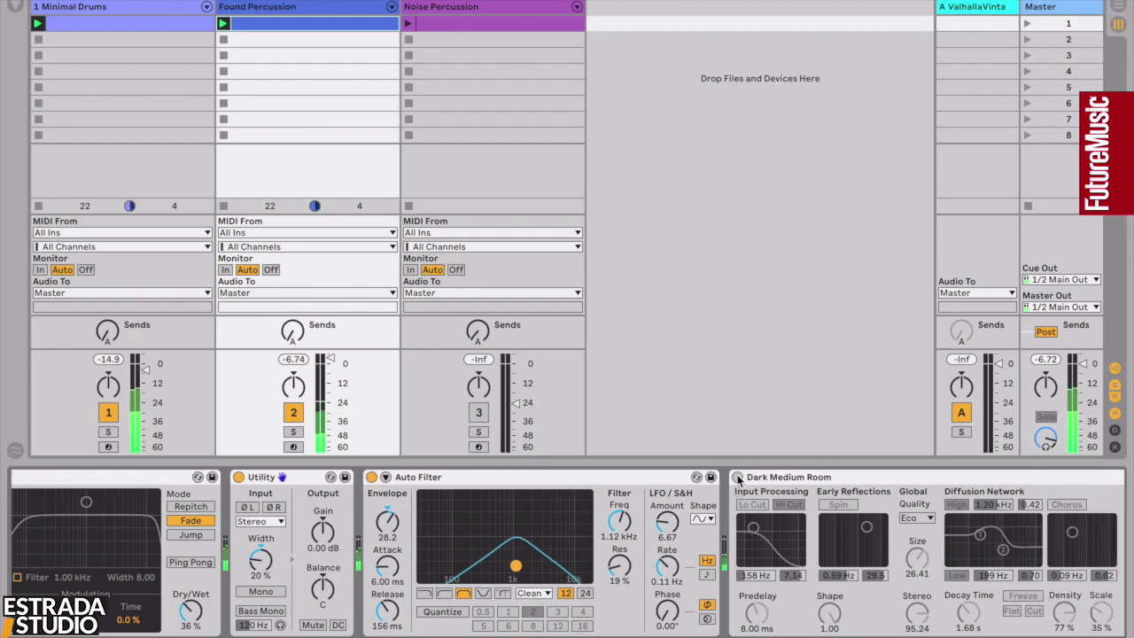
pyautogui.hscroll(3, 812, 557)
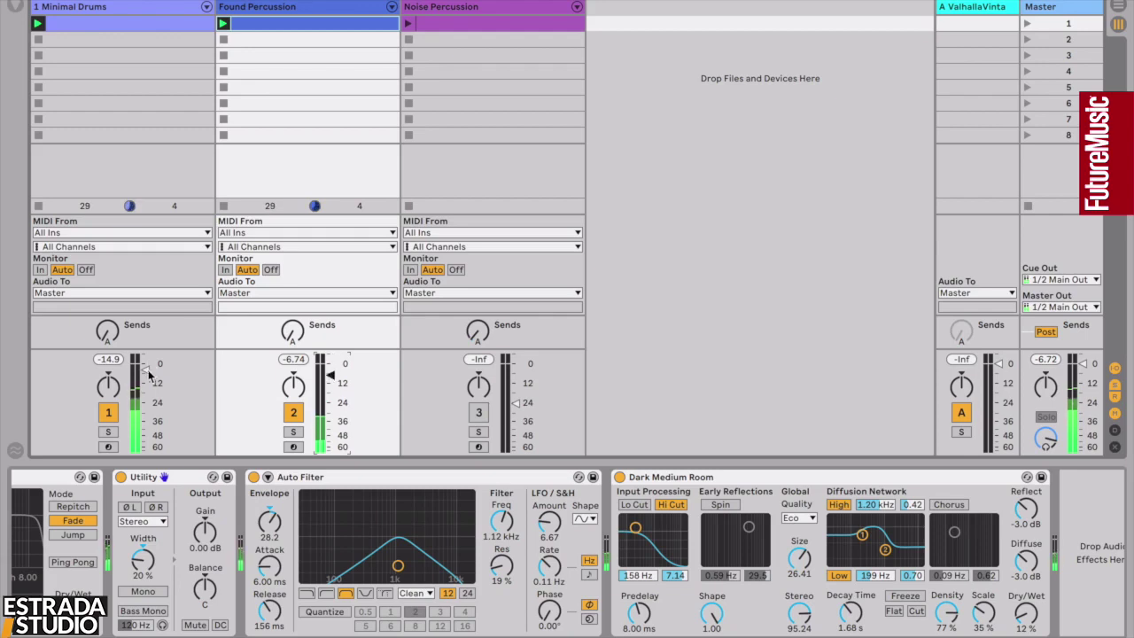
pyautogui.moveTo(145, 369); pyautogui.dragTo(145, 363)
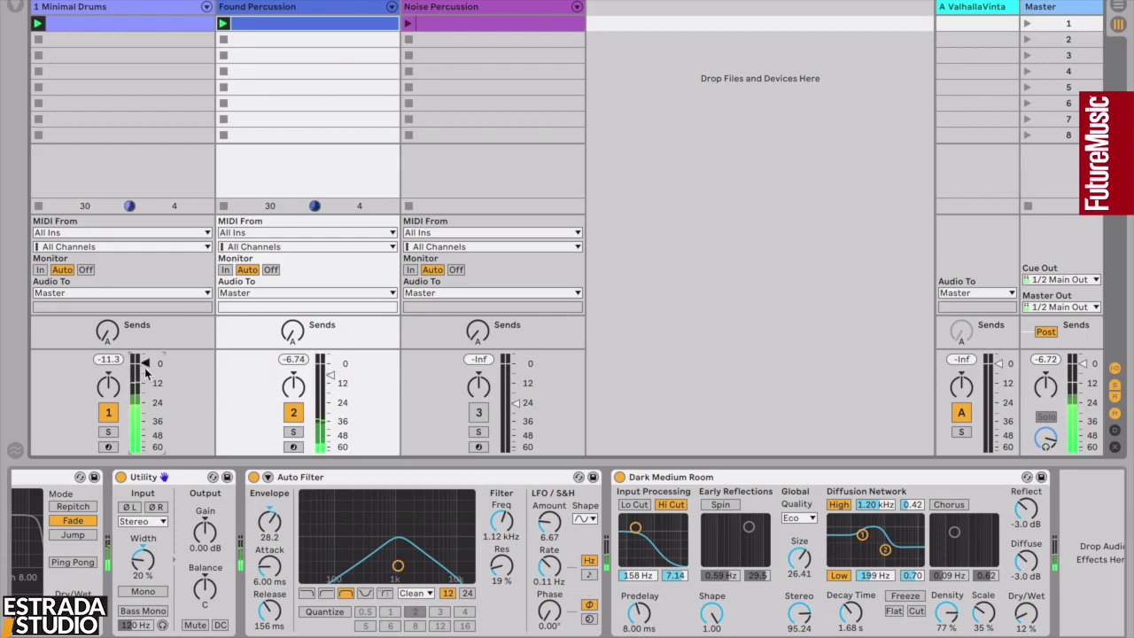
pyautogui.moveTo(328, 374); pyautogui.dragTo(328, 372)
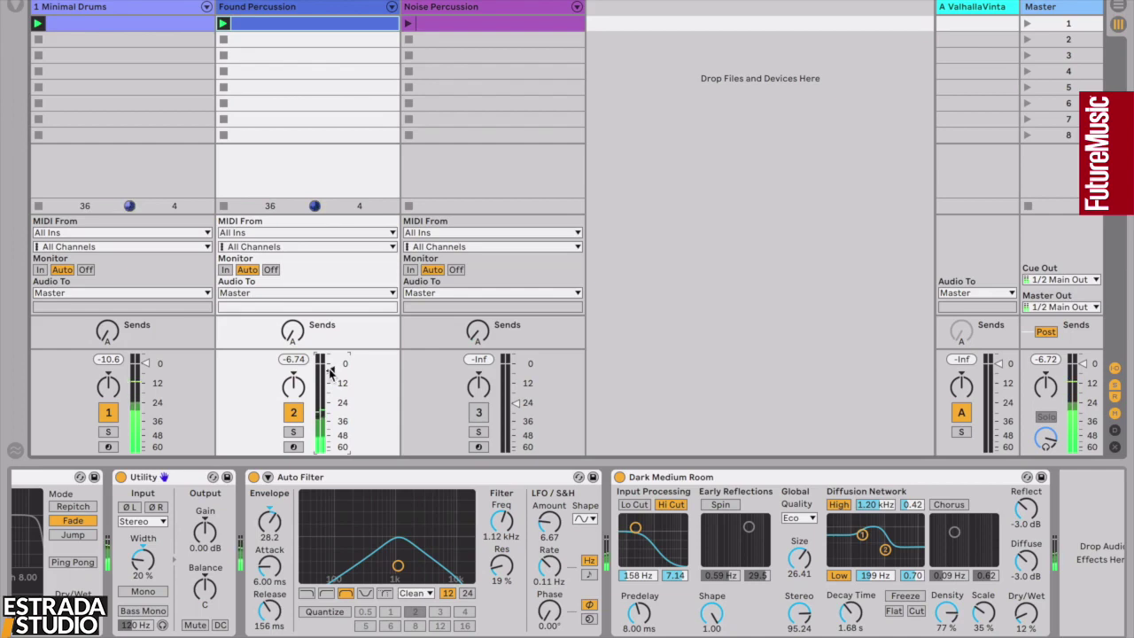
# Step: Solo the Noise Percussion track and audition its Perc_Hit_12-1 pad with the Modulated echo switched off
pyautogui.click(478, 433)
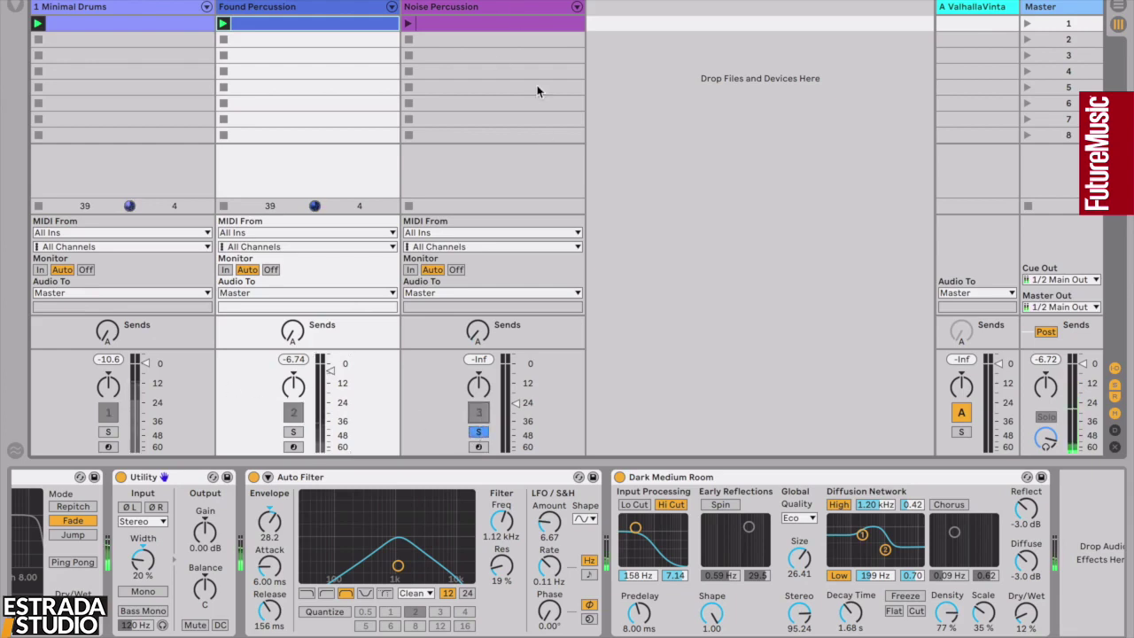
pyautogui.click(505, 10)
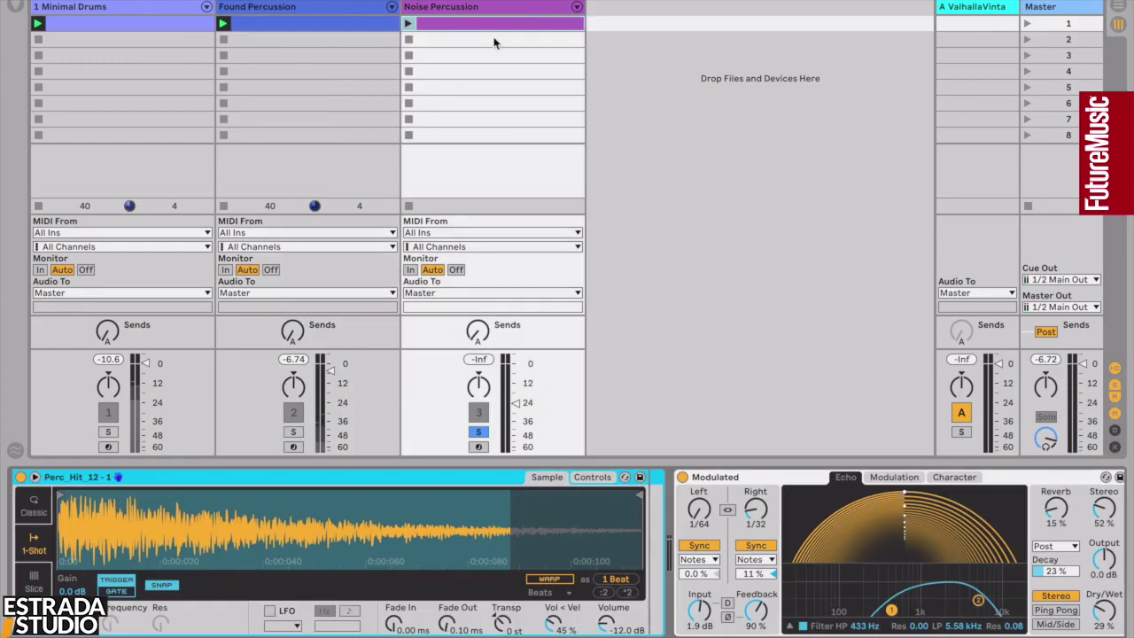
pyautogui.hscroll(-3, 281, 519)
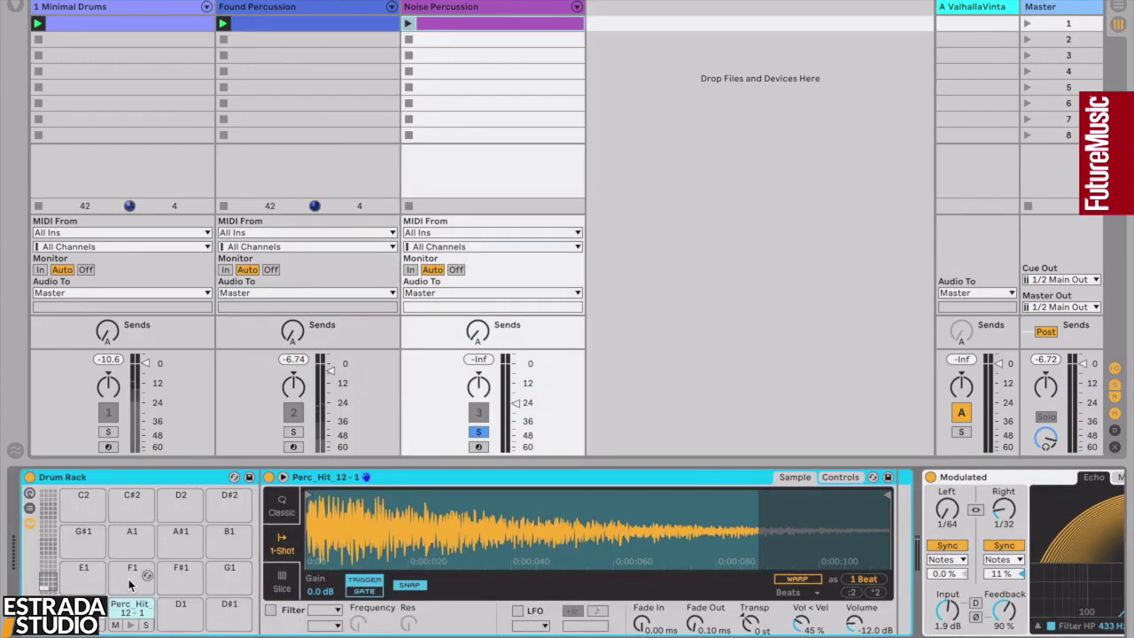
pyautogui.click(930, 477)
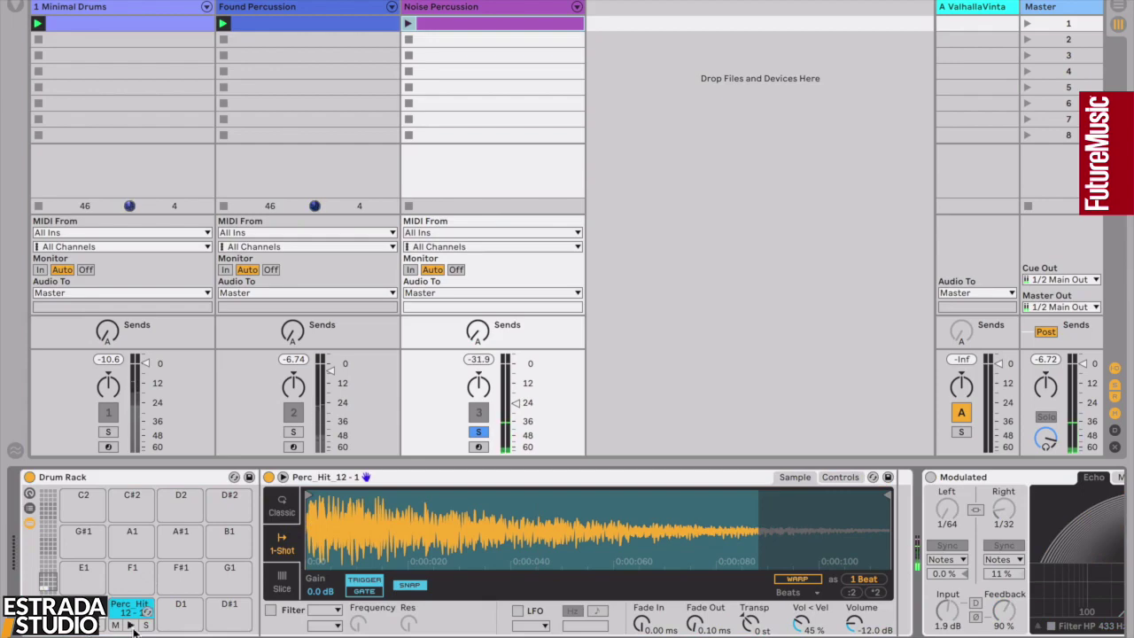
# Step: Open the Noise Percussion clip's notes, launch the clip and raise the track's fader to about -14 dB
pyautogui.doubleClick(513, 24)
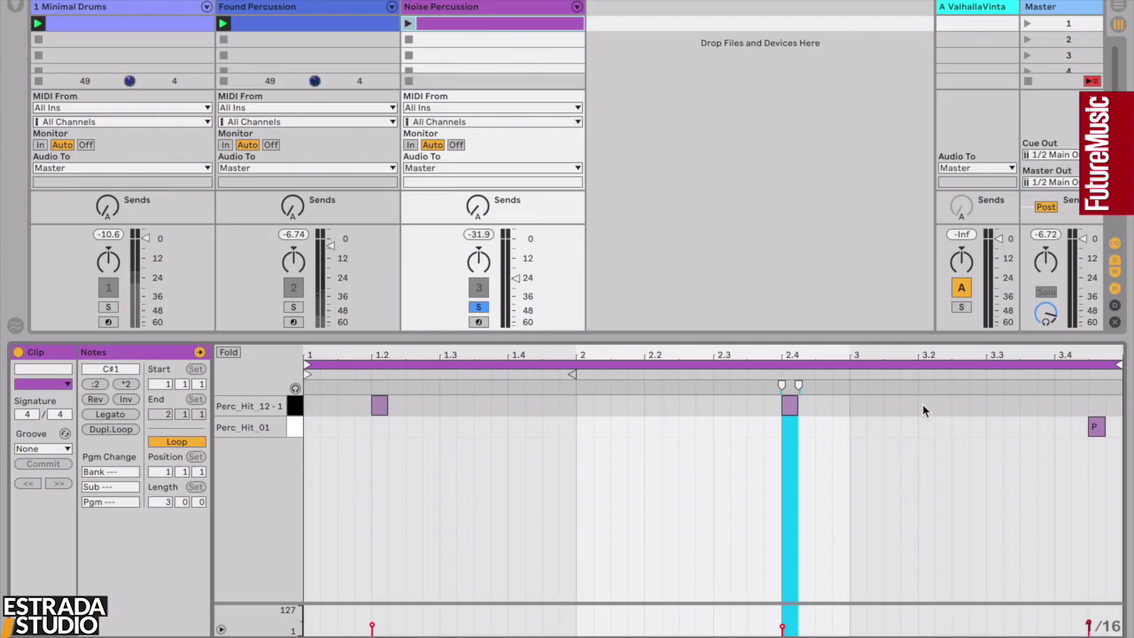
pyautogui.click(476, 461)
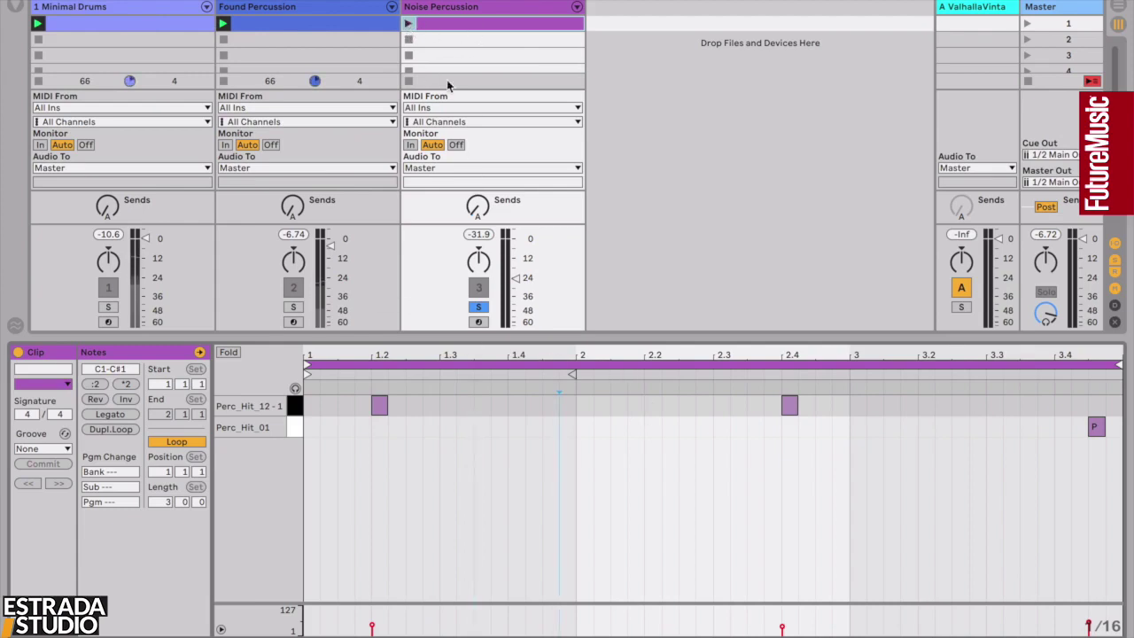
pyautogui.click(407, 25)
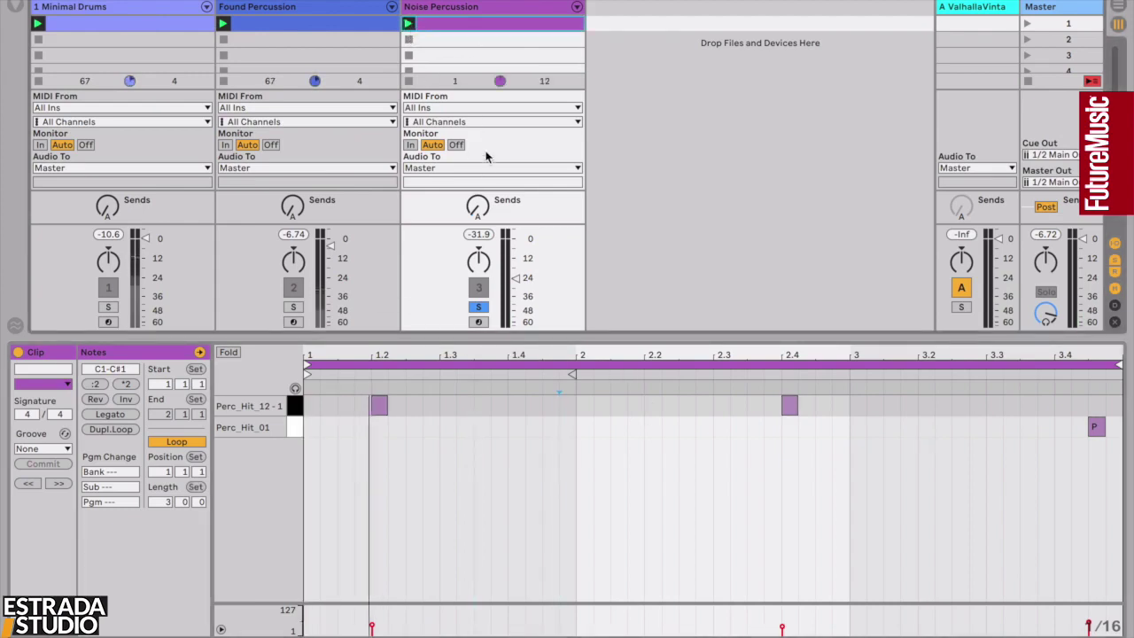
pyautogui.moveTo(519, 279); pyautogui.dragTo(517, 263)
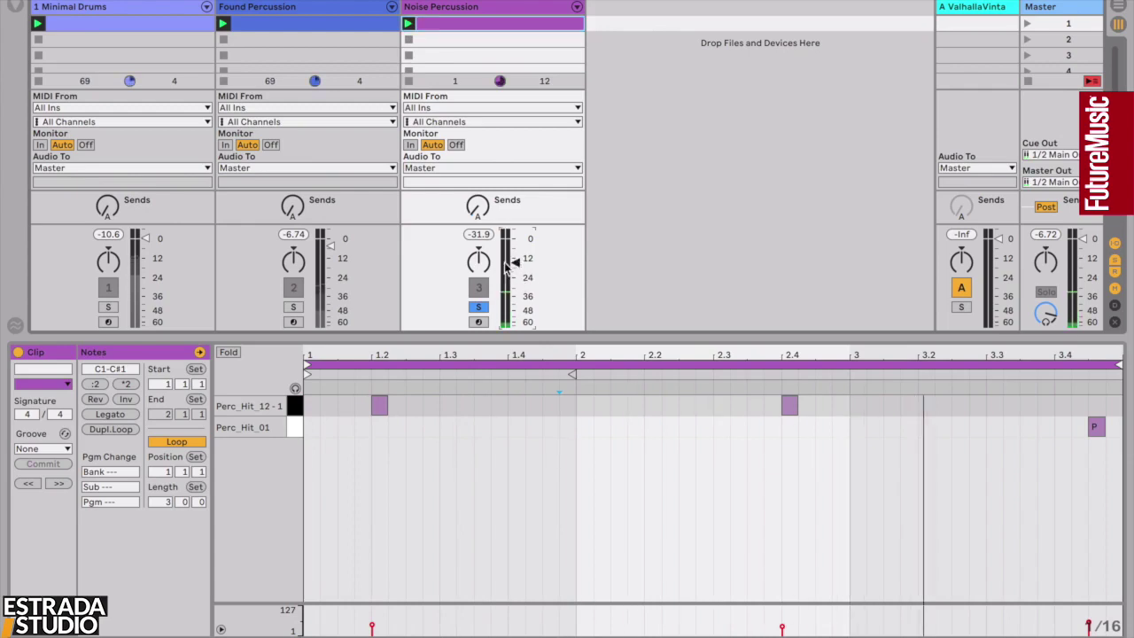
# Step: Switch on the Modulated echo at 33% dry/wet and unsolo Noise Percussion with its fader lowered to about -20 dB
pyautogui.click(450, 9)
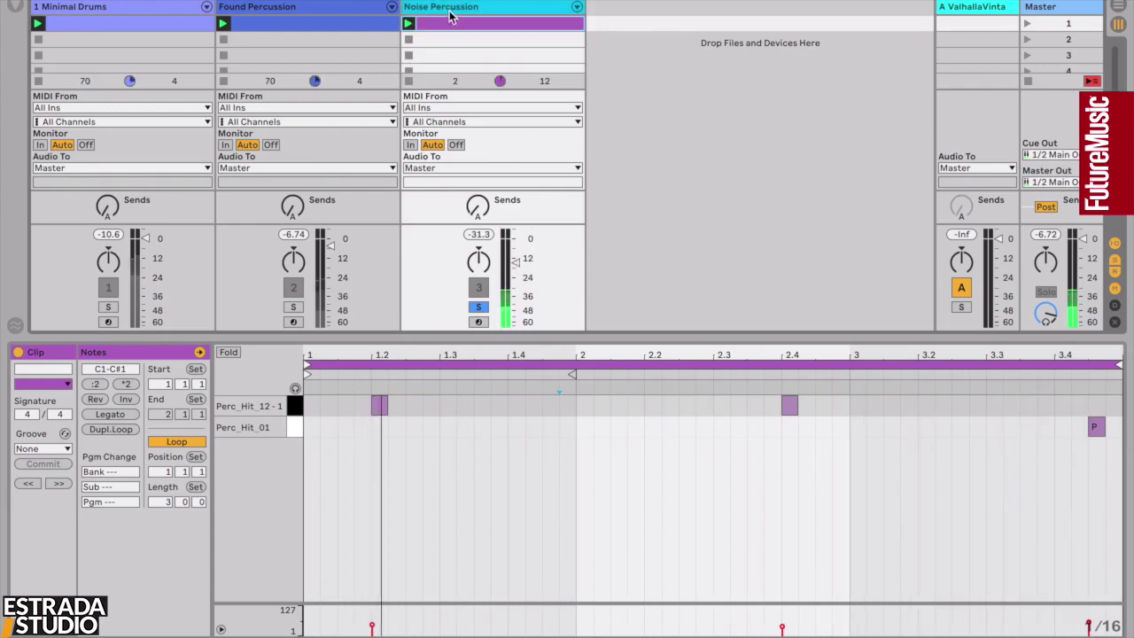
pyautogui.hscroll(4, 541, 515)
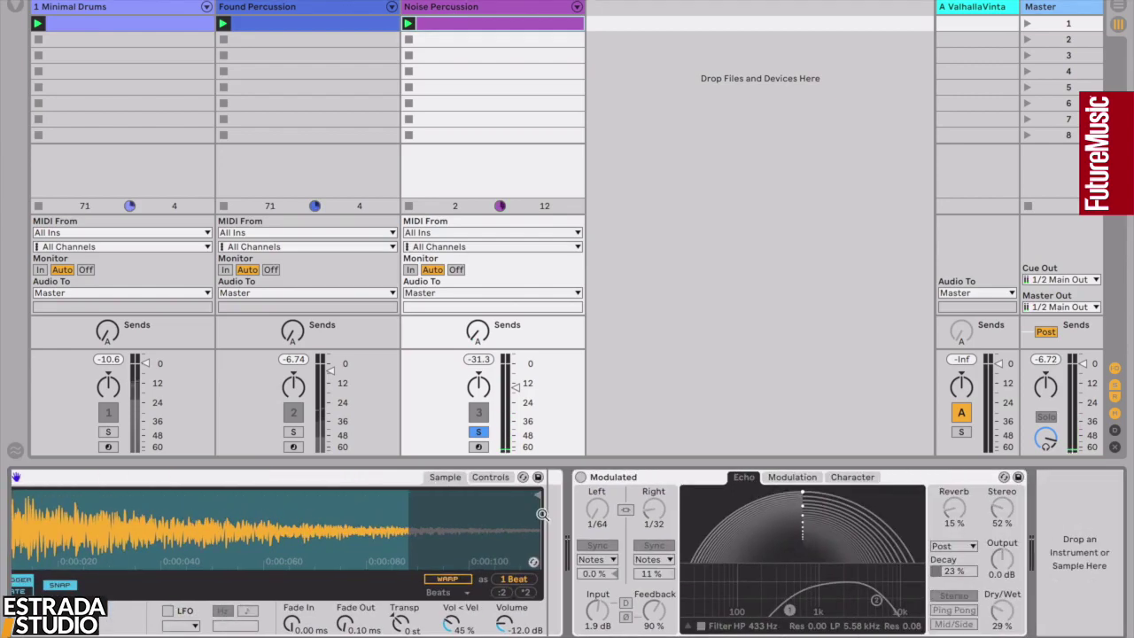
pyautogui.click(580, 477)
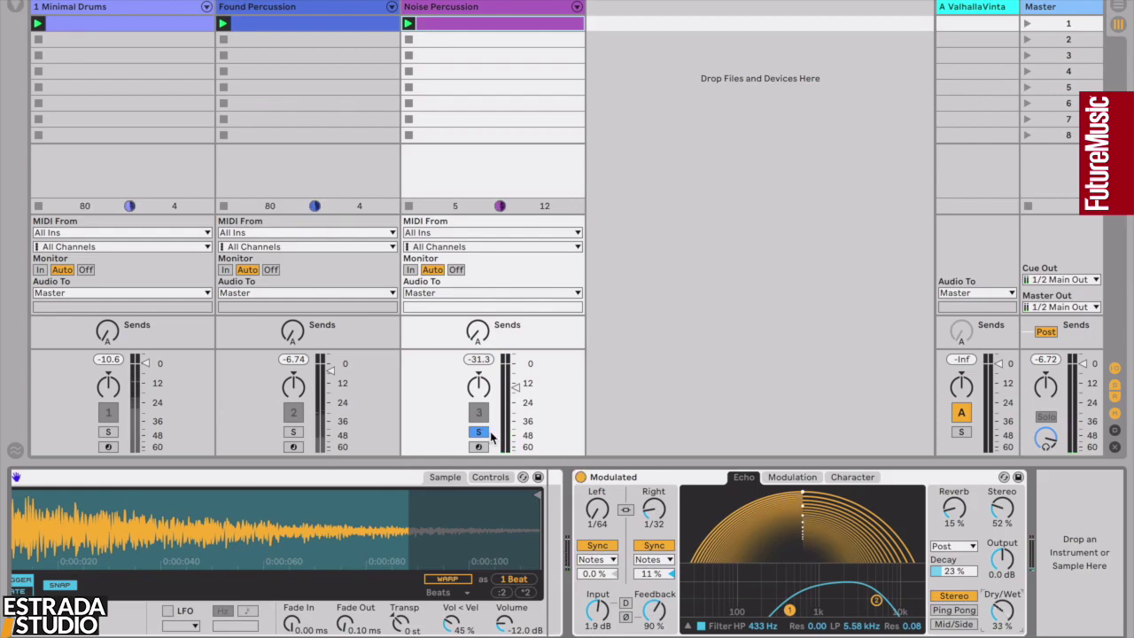
pyautogui.click(480, 433)
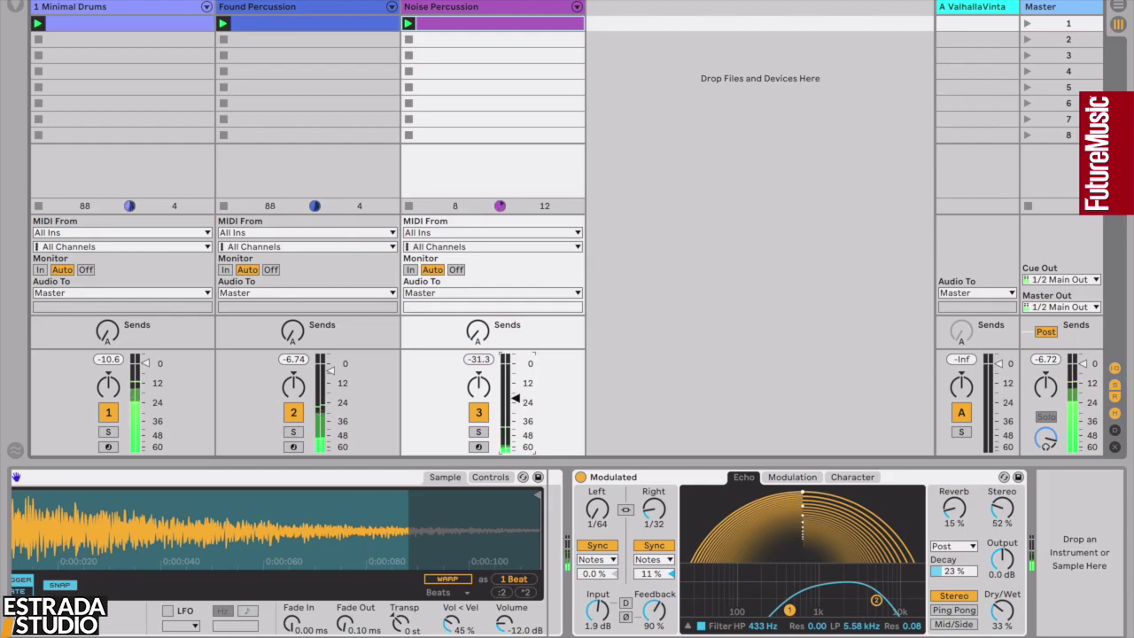
# Step: View the ValhallaVintageVerb plug-in settings on return track A and close the plug-in window
pyautogui.click(975, 8)
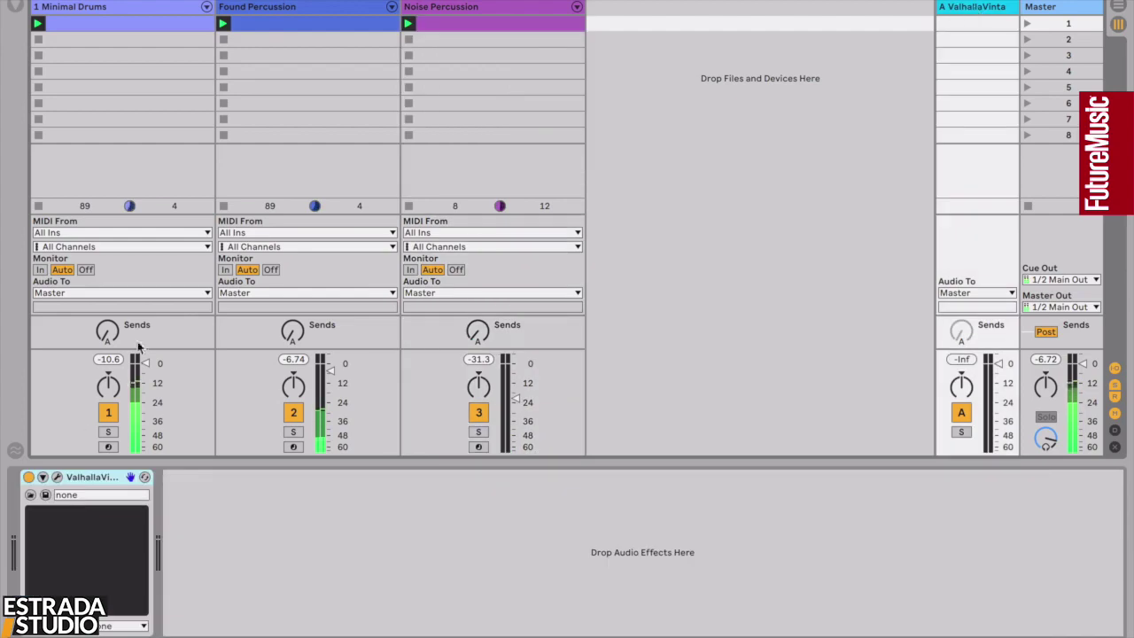
pyautogui.click(57, 477)
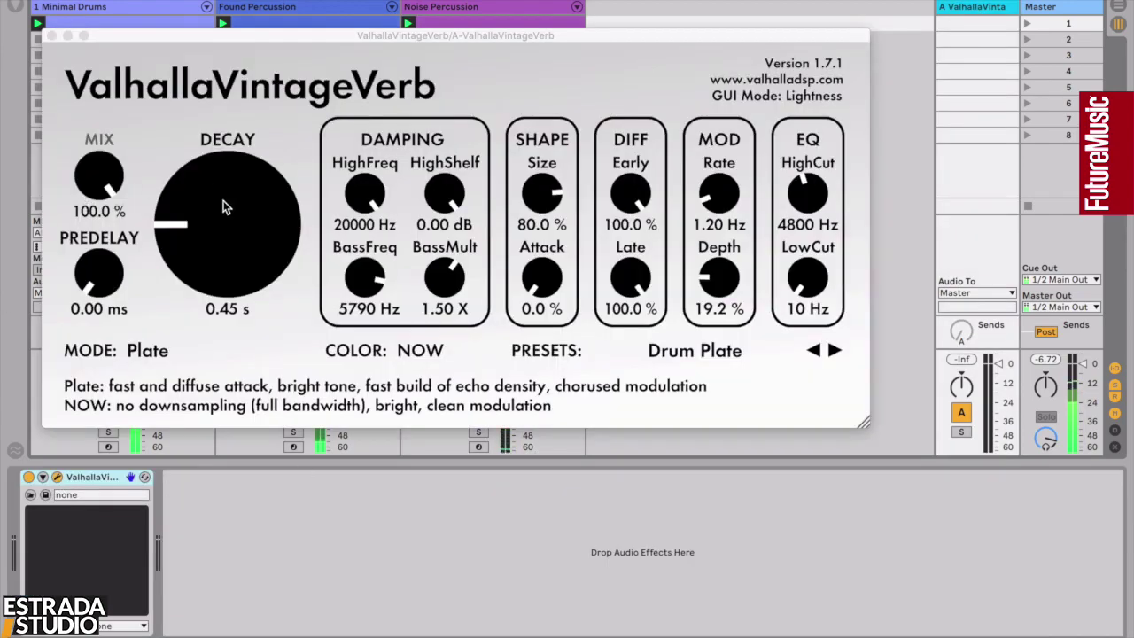
pyautogui.click(51, 36)
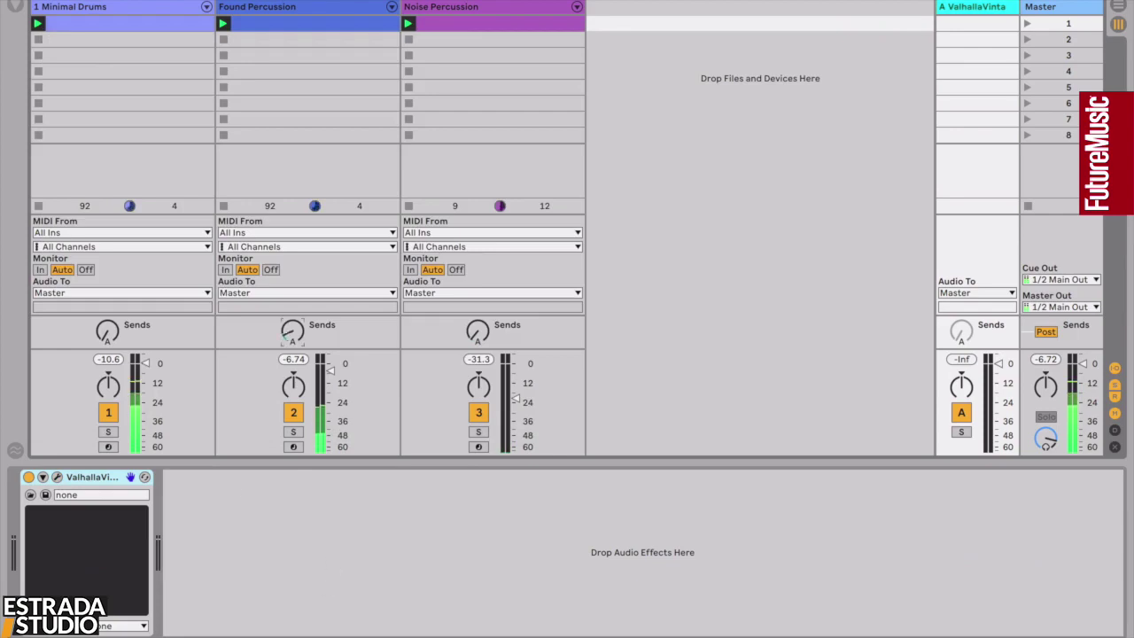